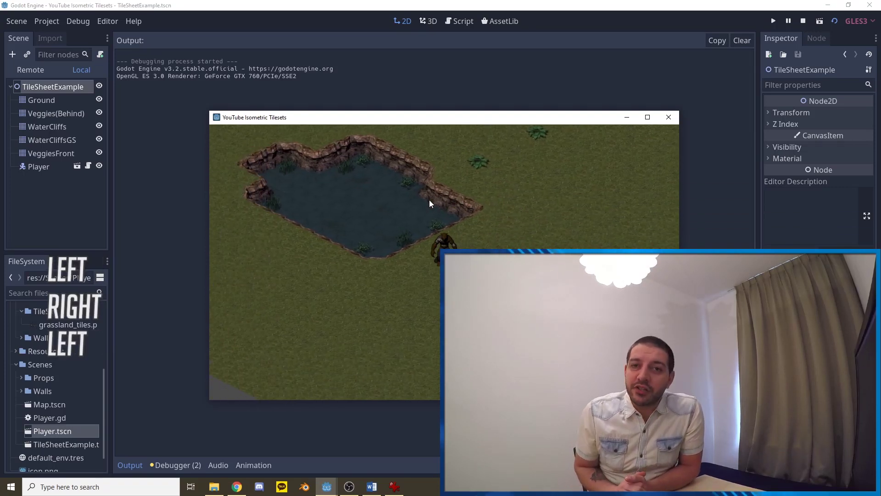
In the running game, walk the player up, down and around the pond with the arrow keys.
key(Left+Up)
key(Up)
key(Up+Right)
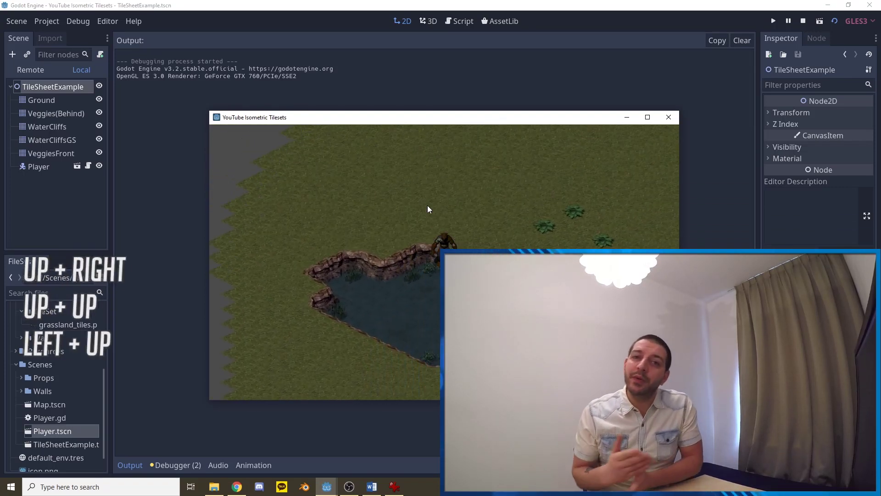
key(Down+Right)
key(Down)
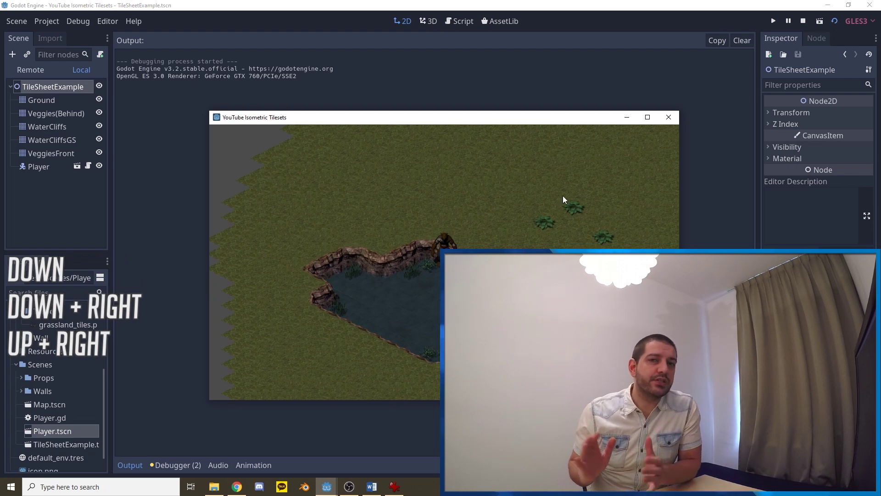
key(Up)
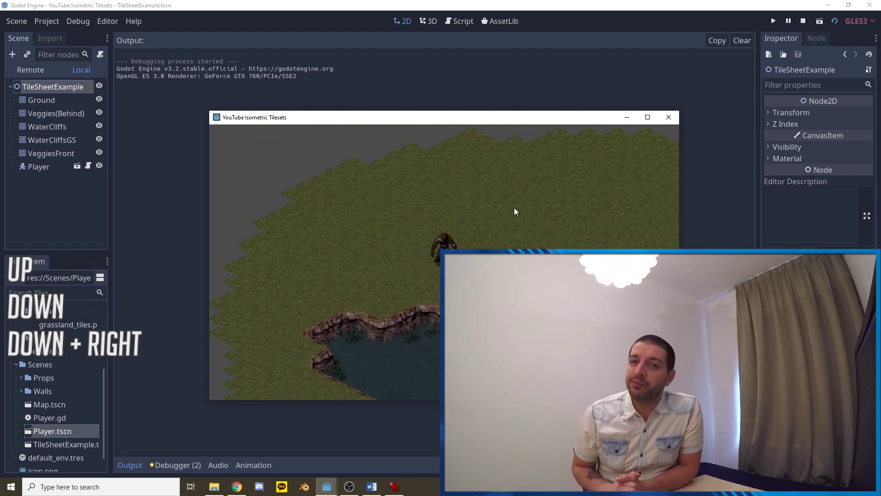
key(Down)
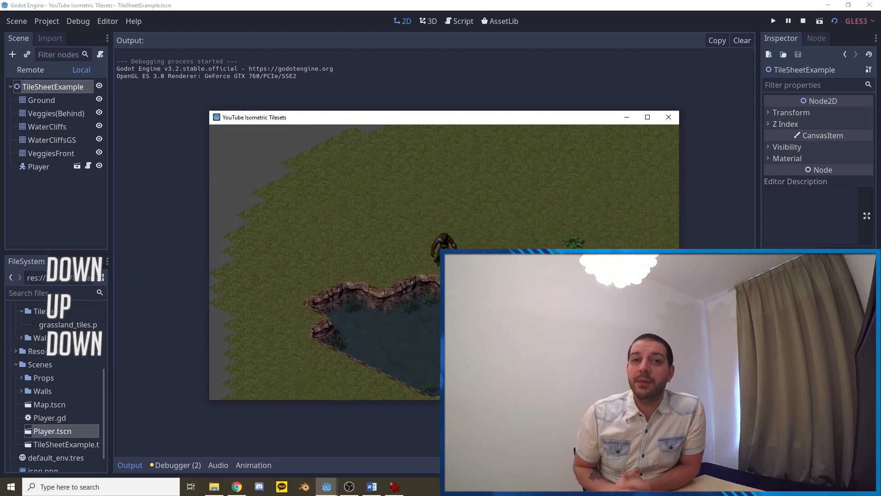
key(Down)
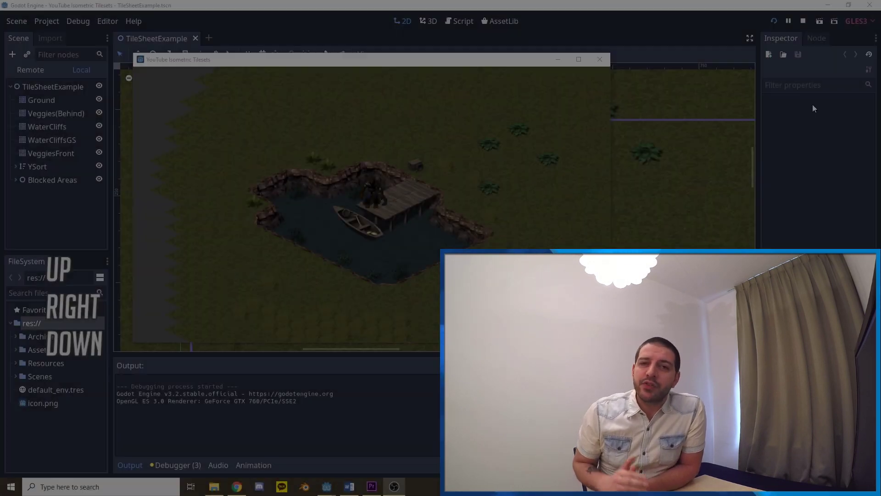
key(Up)
key(Up)
key(Up+Right)
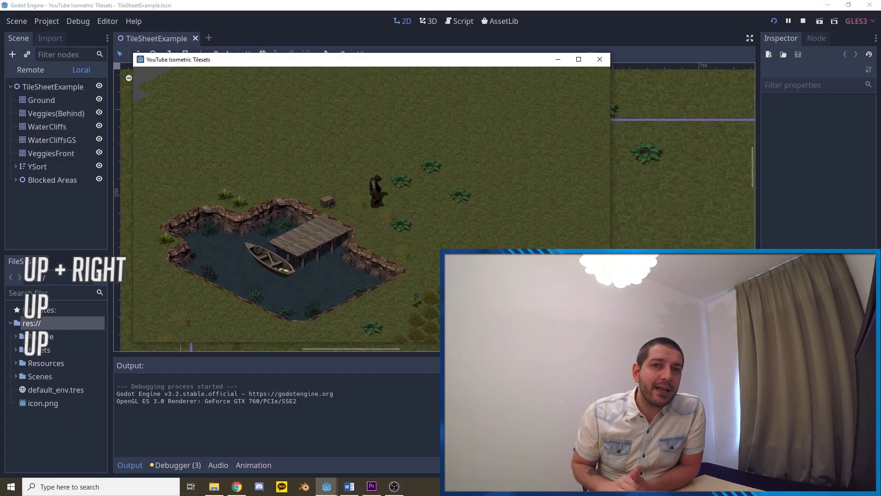
key(Down+Right)
key(Down)
key(Down+Left)
key(Up+Left)
key(Up)
key(Up+Left)
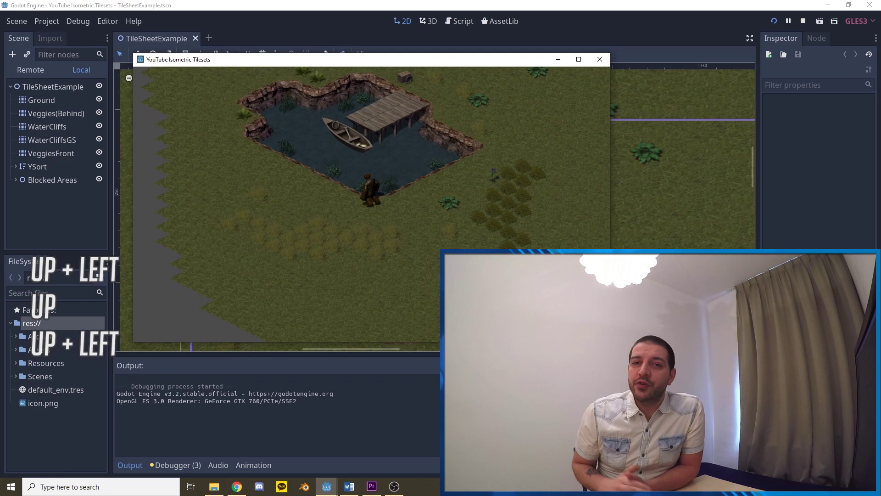
Walk the player up-right, then down-left onto the dock.
key(Right+Left)
key(Right+Up)
key(Left+Up)
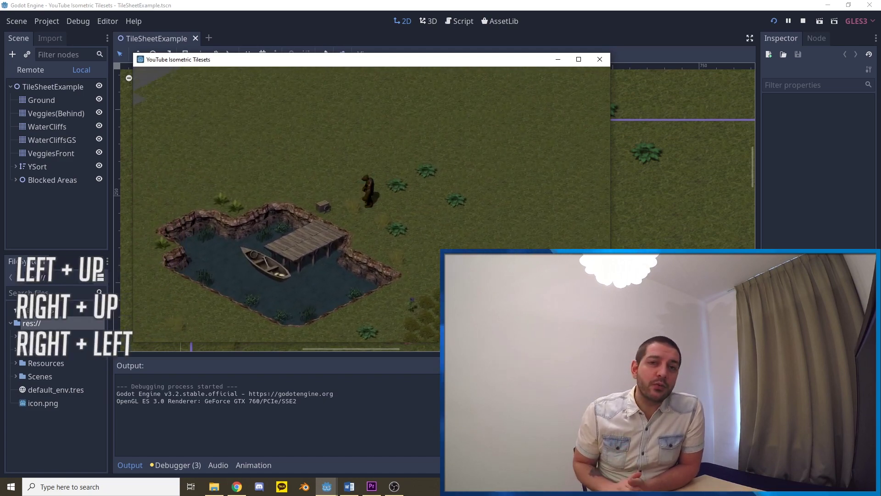
key(Left+Down)
key(Down+Left)
key(Left+Down)
key(Left)
key(Down)
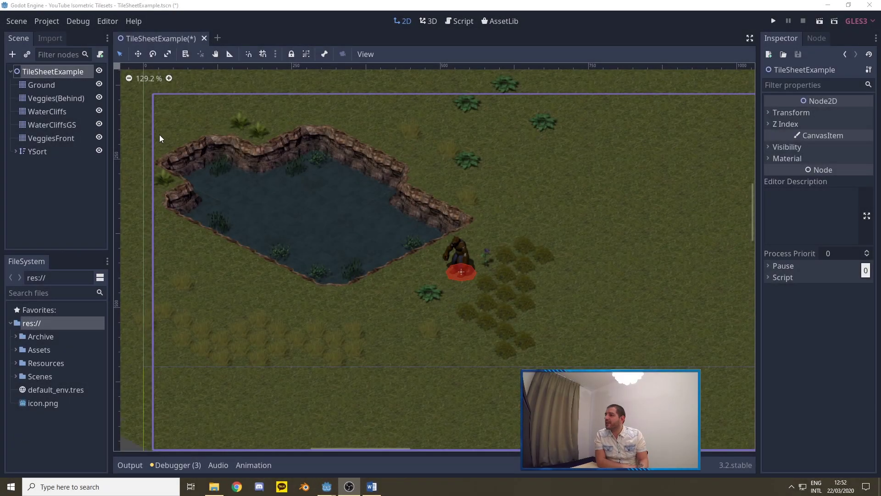
Select WaterCliffs and open its TileSheetExample.tres tile set, showing the grass texture sheet's tiles.
click(39, 112)
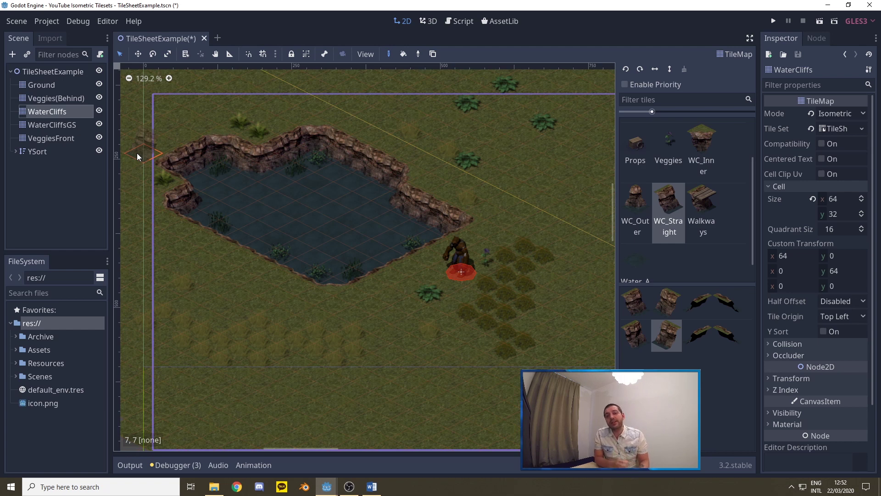
click(838, 128)
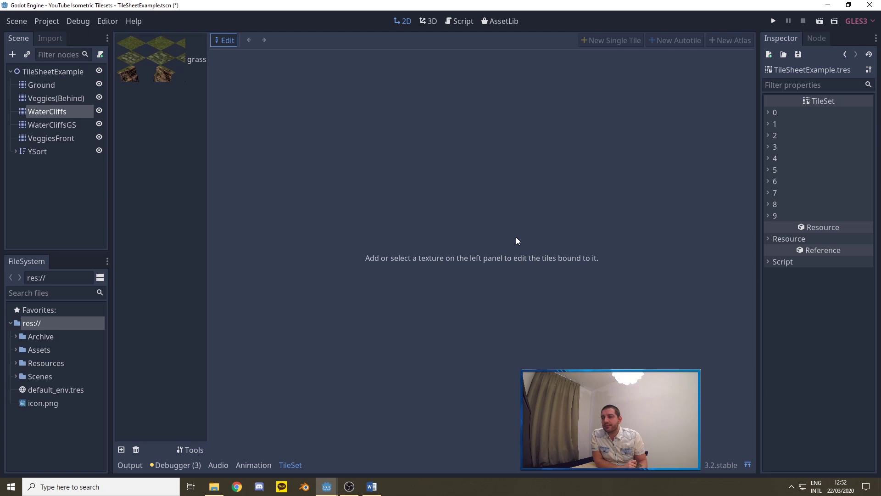
click(152, 59)
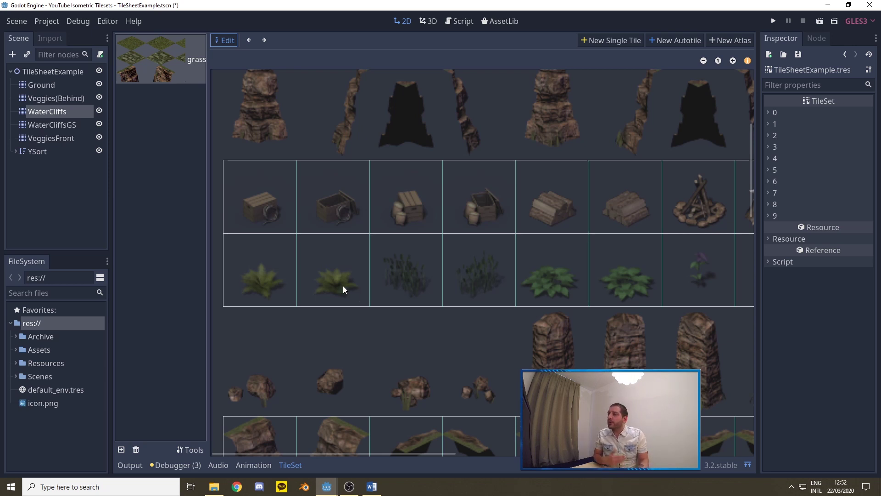
Browse the Props tiles and settle on the crate tile, toggling grid snap on and off.
click(267, 186)
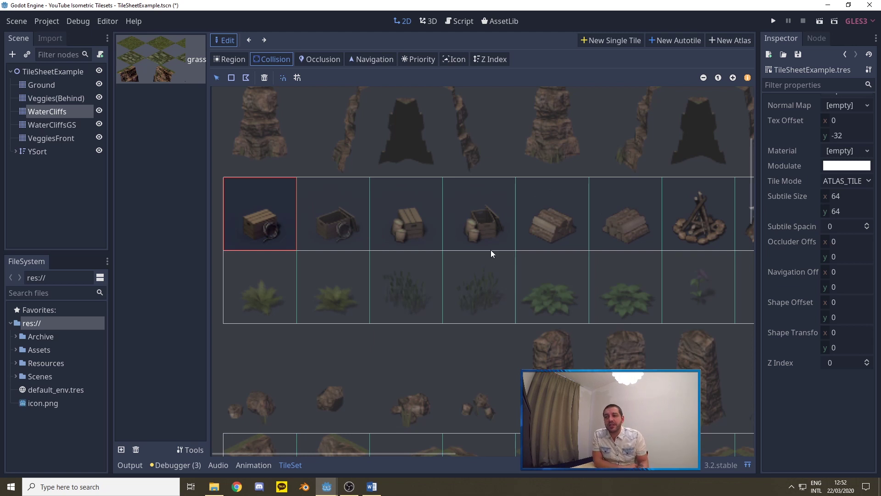
click(356, 186)
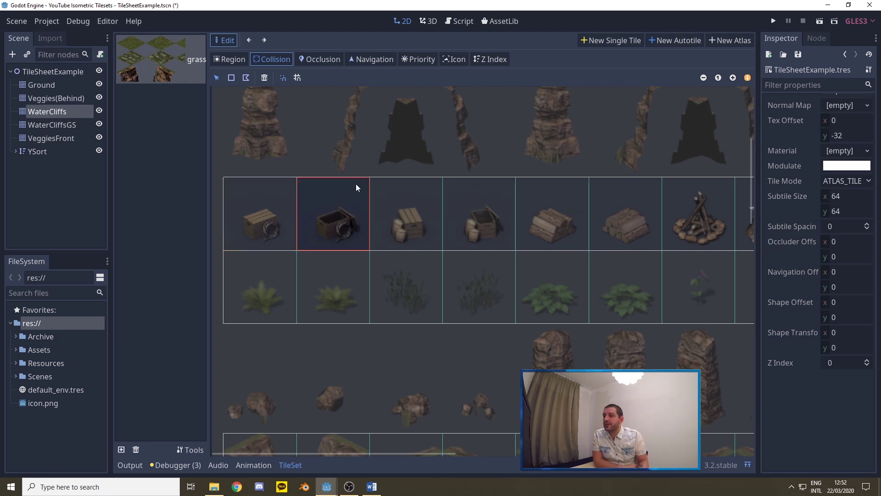
click(415, 187)
click(507, 188)
click(551, 192)
click(627, 195)
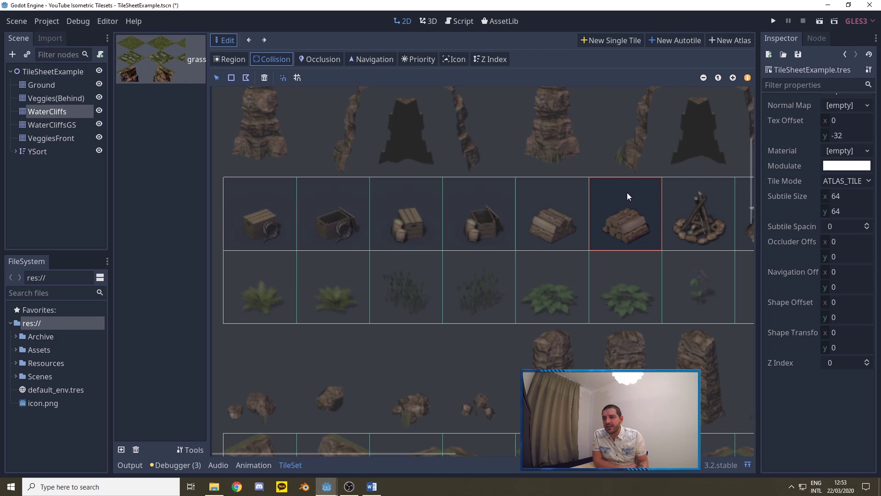
click(255, 199)
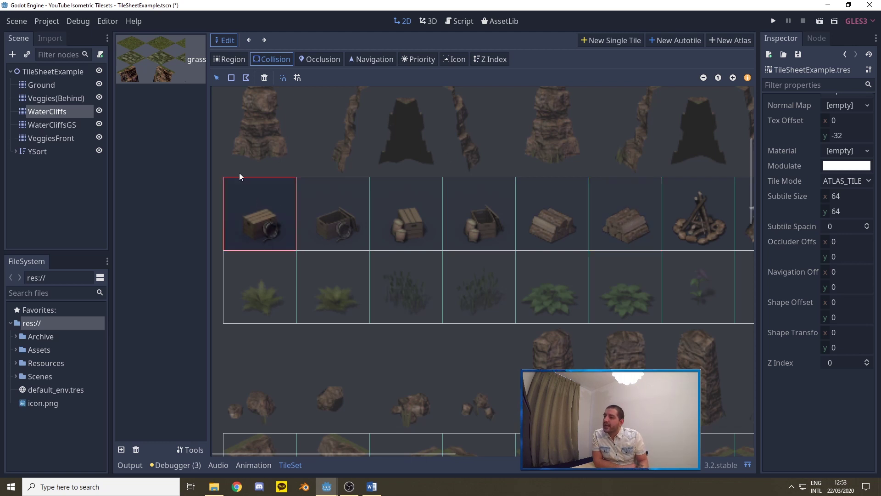
click(298, 78)
click(298, 78)
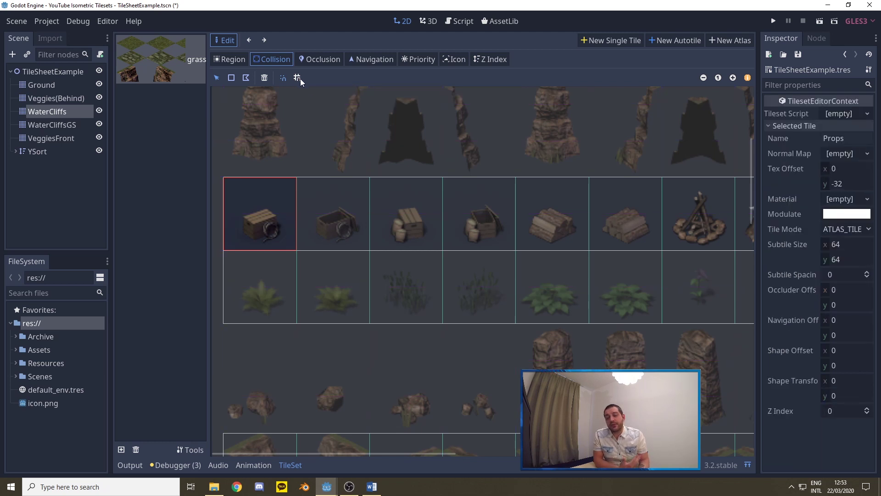
Draw a four-point collision polygon around the crate's base and raise its top vertex.
click(247, 76)
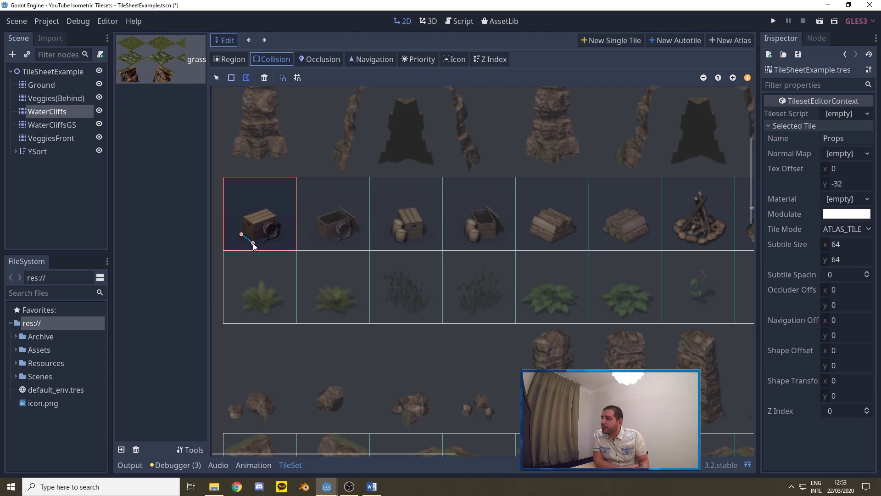
click(276, 235)
click(265, 227)
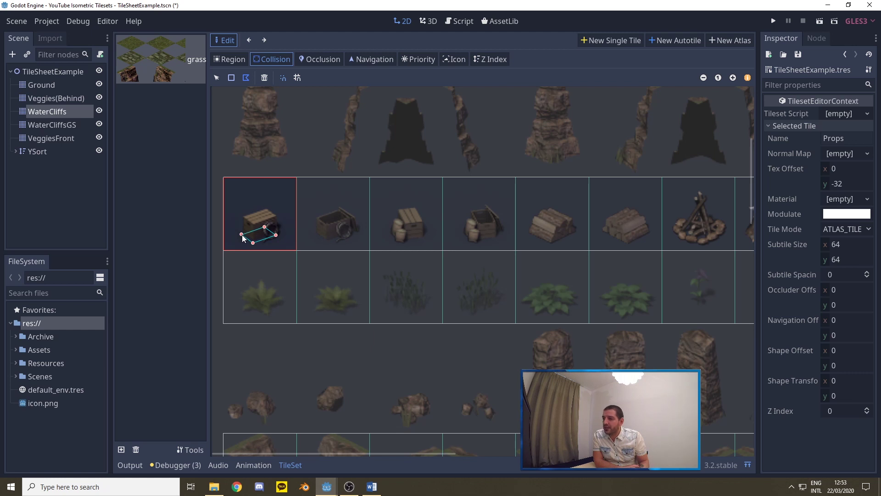
click(242, 235)
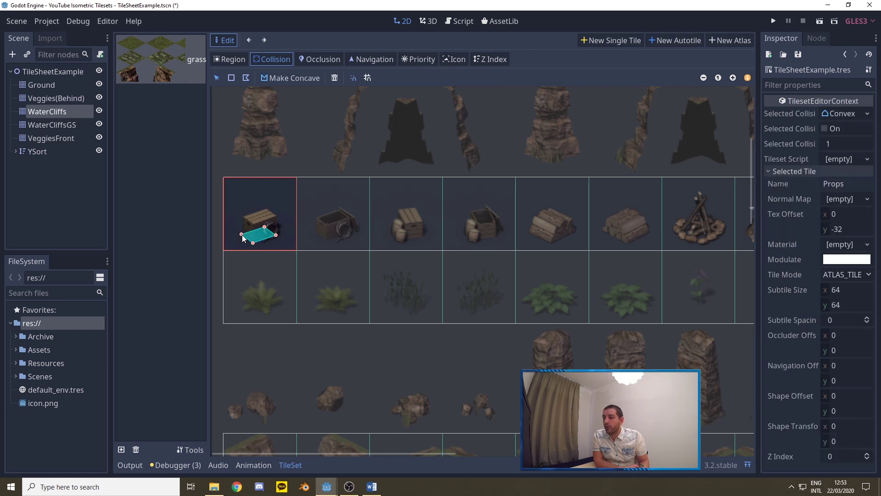
mouse_move(265, 227)
mouse_down()
mouse_move(272, 208)
mouse_move(268, 216)
mouse_up()
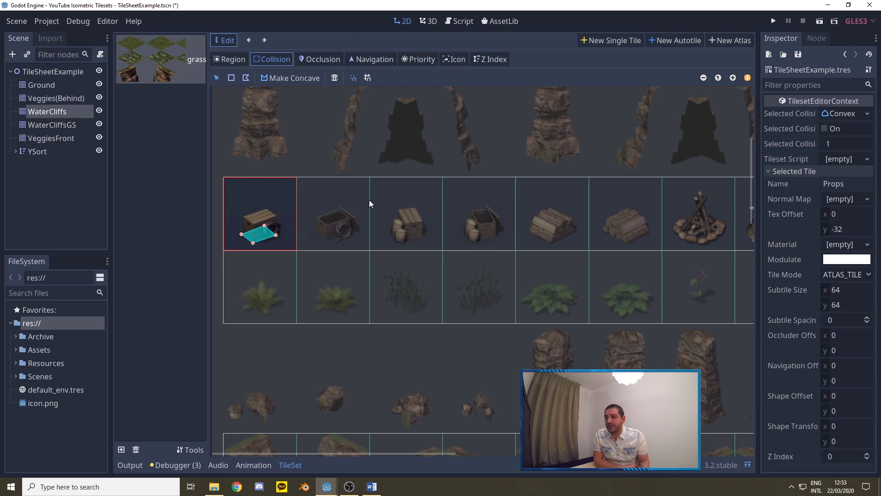
Set the Props Shape Offset y to -32, then select the open-crate tile under Collision.
click(232, 58)
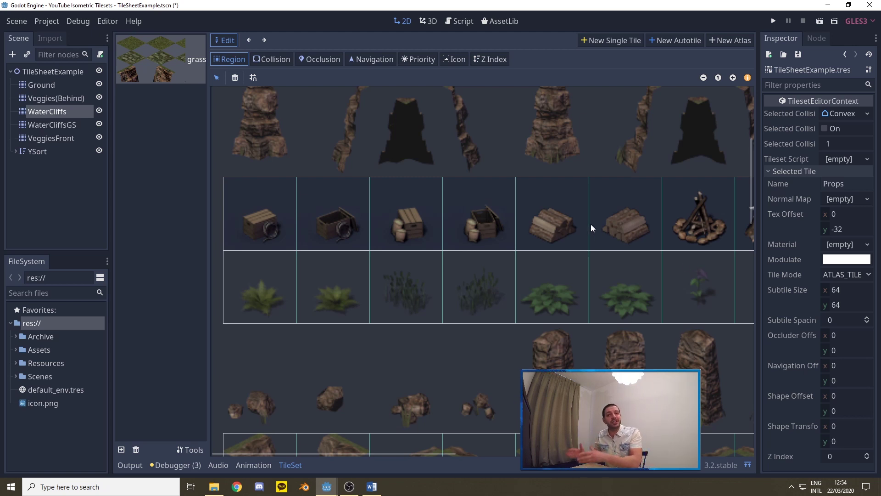
click(830, 412)
text(-32)
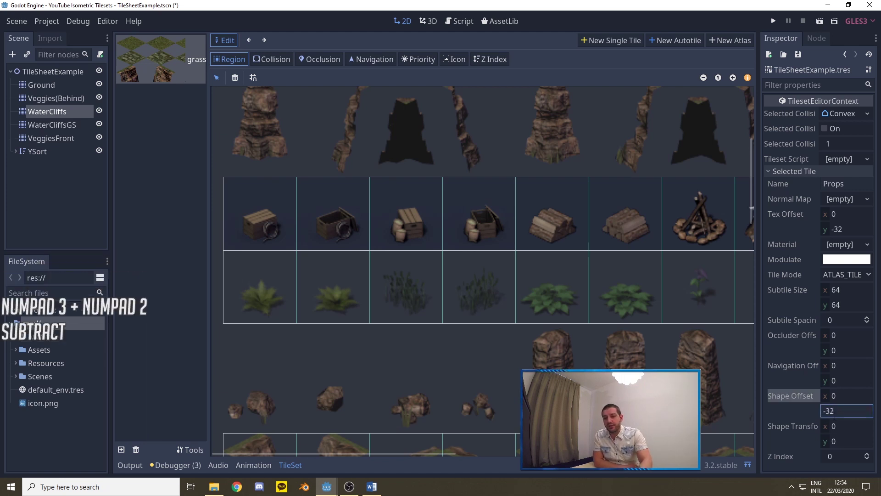
key(Return)
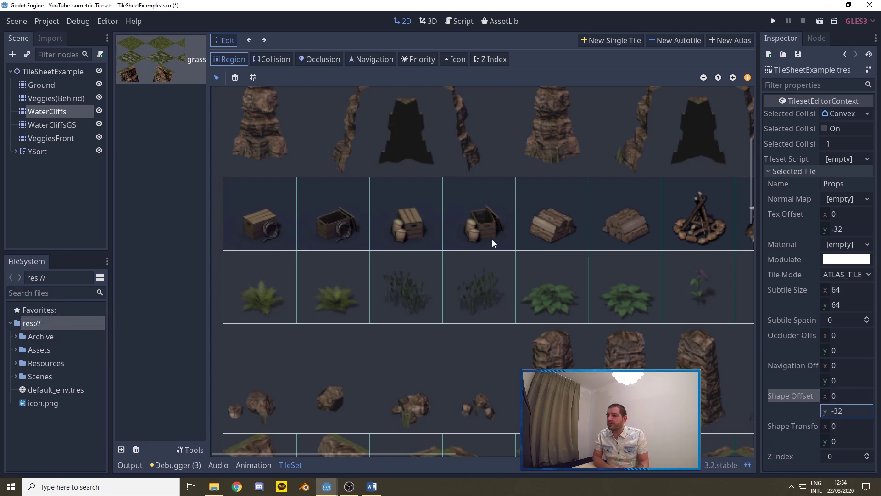
click(272, 59)
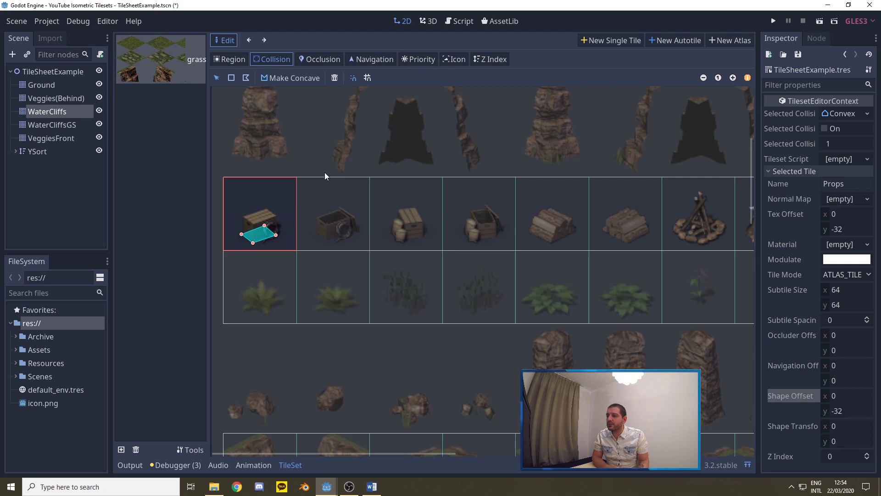
click(337, 197)
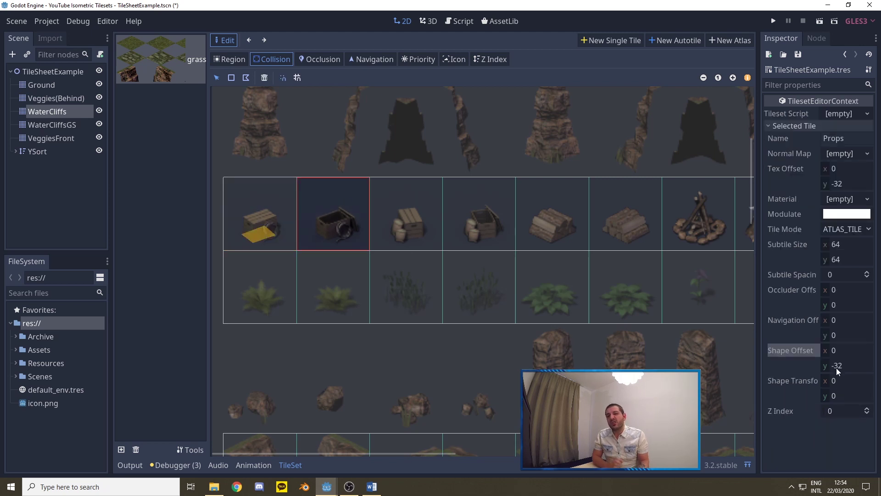
Check the Props atlas settings: 64×64 subtiles, texture and shape offsets both 0, -32.
mouse_move(836, 367)
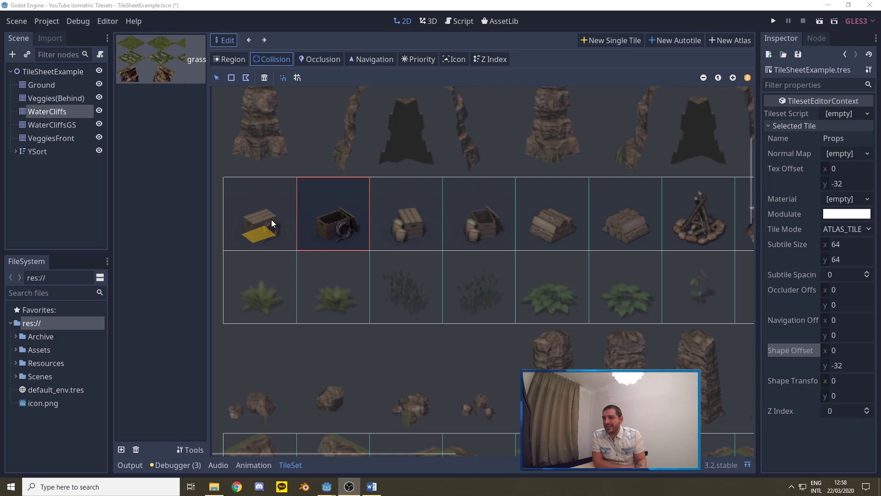
Select the WC_Straight cliff tile and draw a triangular collision shape on the first tile's top.
scroll(276, 211, down, 5)
scroll(362, 174, down, 2)
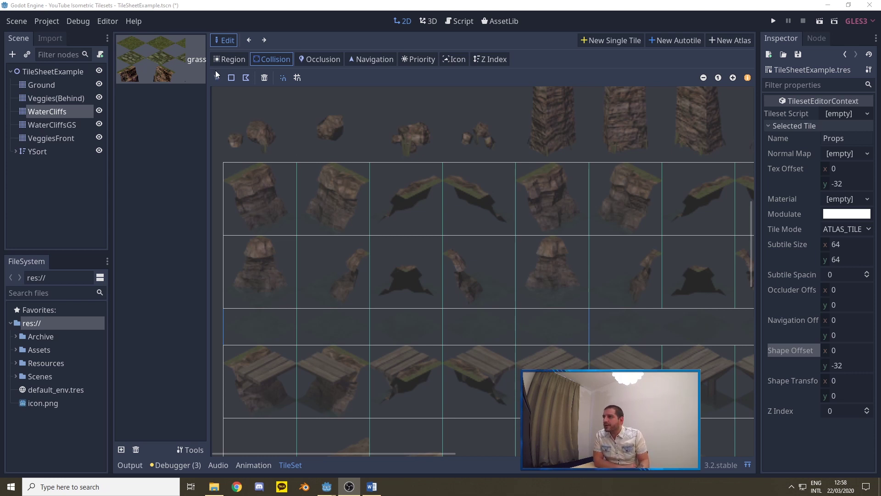
click(233, 61)
click(330, 198)
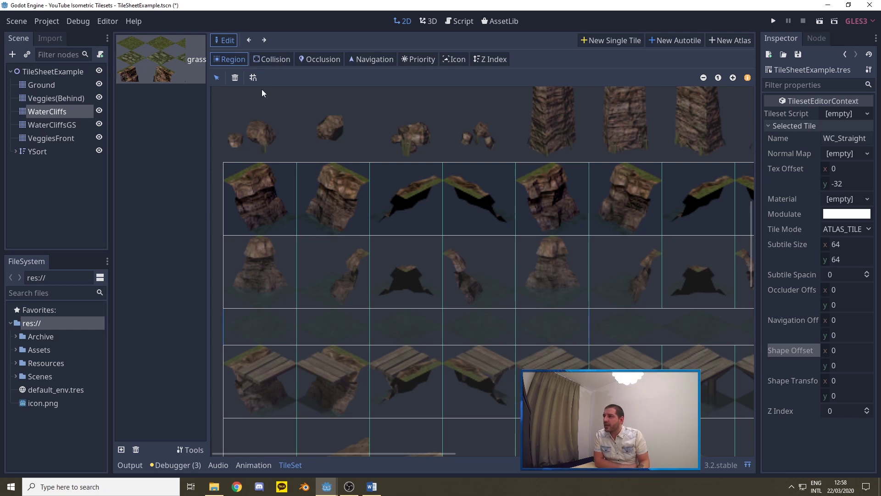
click(273, 61)
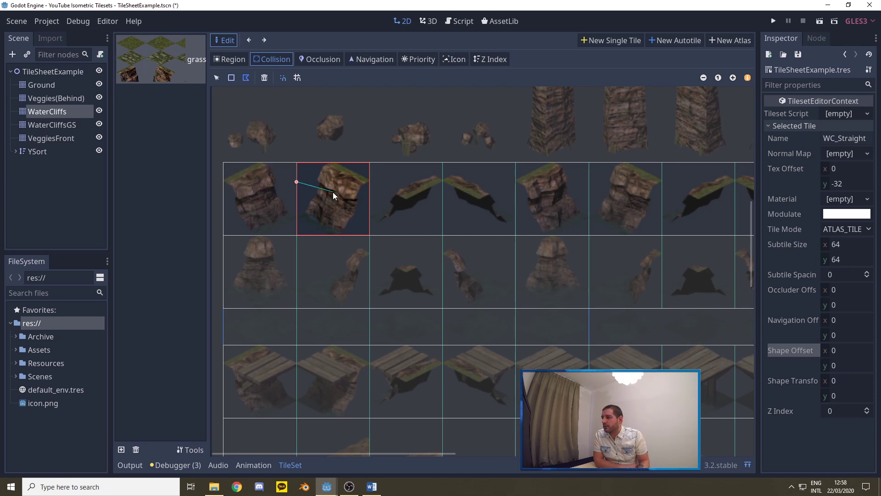
click(219, 77)
click(266, 189)
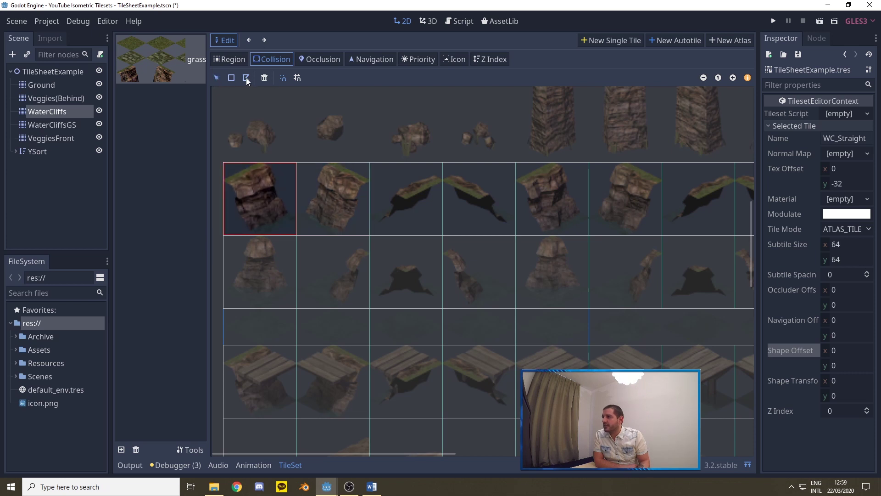
click(263, 164)
click(256, 182)
click(228, 183)
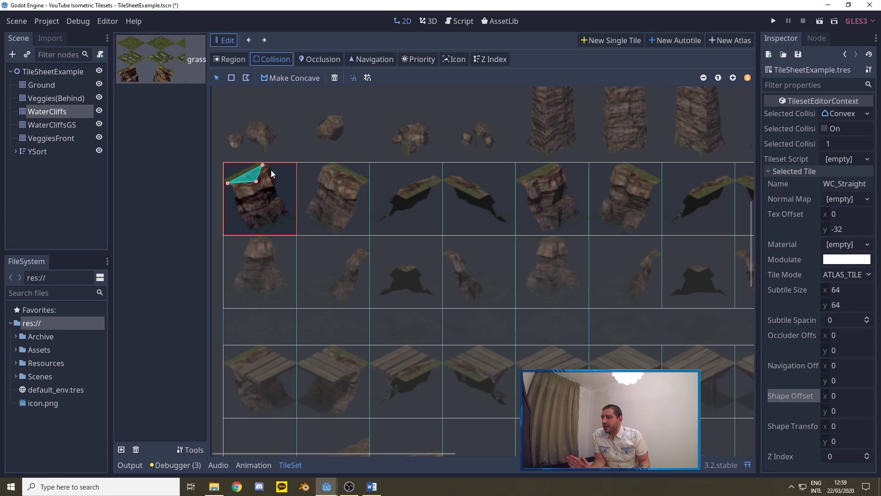
Draw a collision polygon on the fifth WC_Straight cliff tile.
click(552, 181)
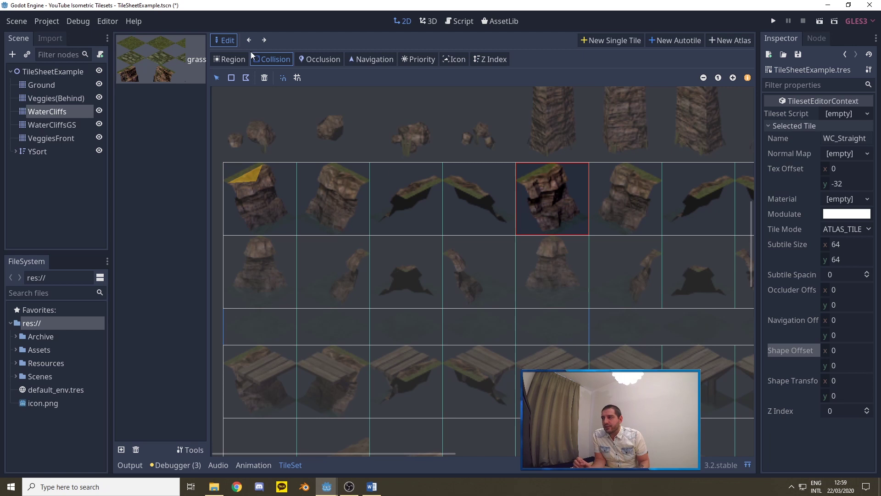
click(246, 78)
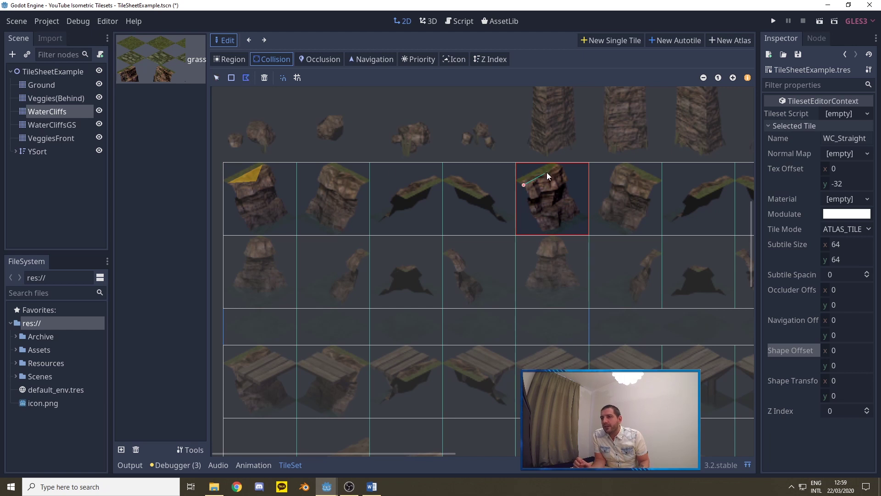
click(549, 184)
click(524, 185)
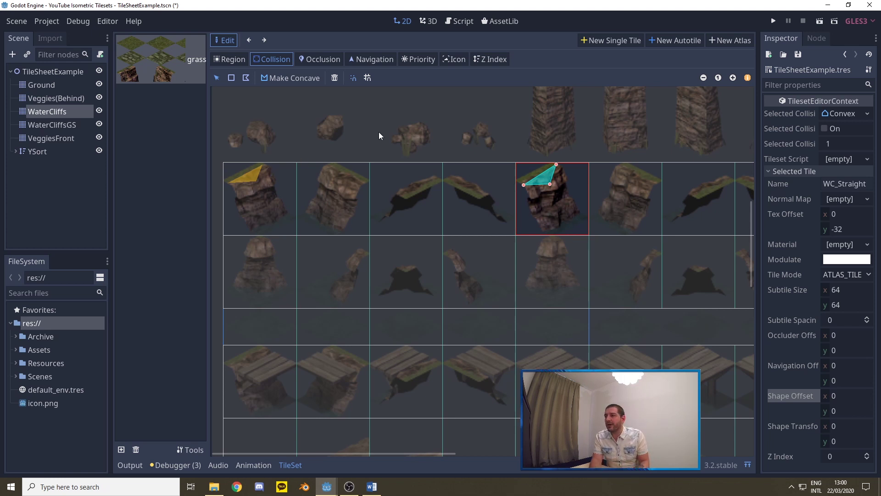
Delete the collision shapes from both the fifth and first cliff tiles.
click(334, 78)
click(249, 182)
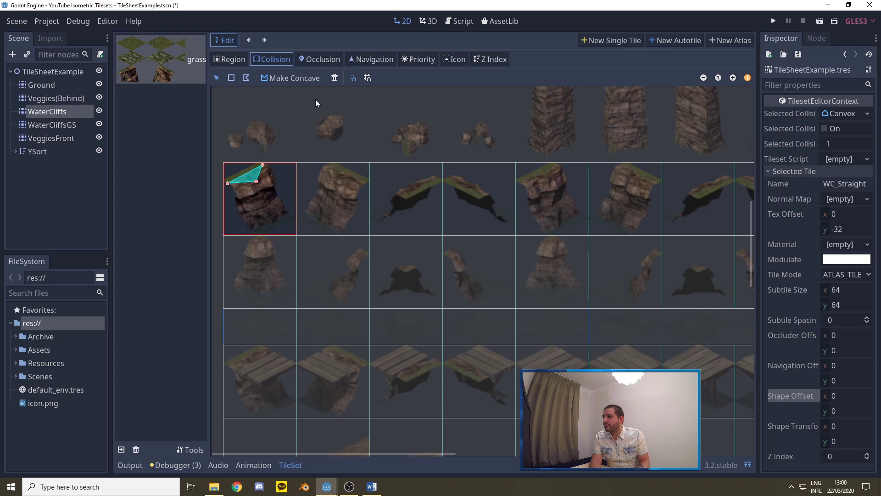
click(335, 77)
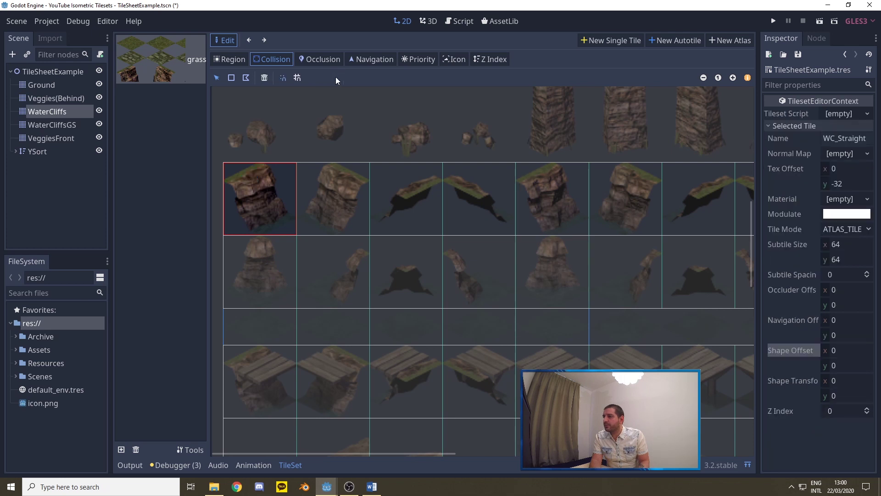
Enable grid snap and draw a snapped triangle across the first cliff tile's upper half.
click(298, 78)
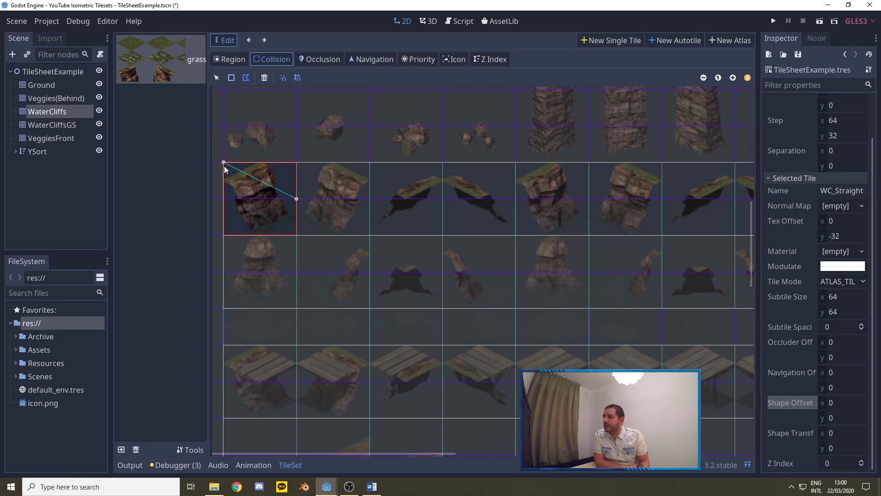
click(224, 199)
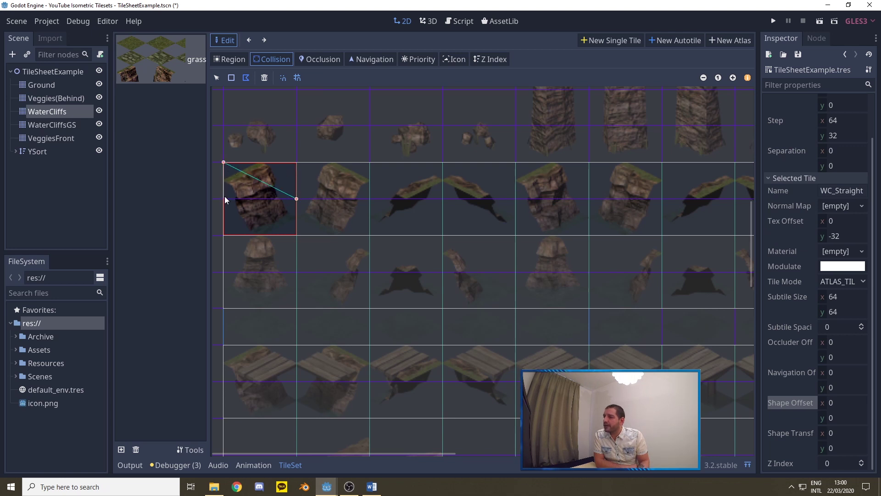
right_click(296, 199)
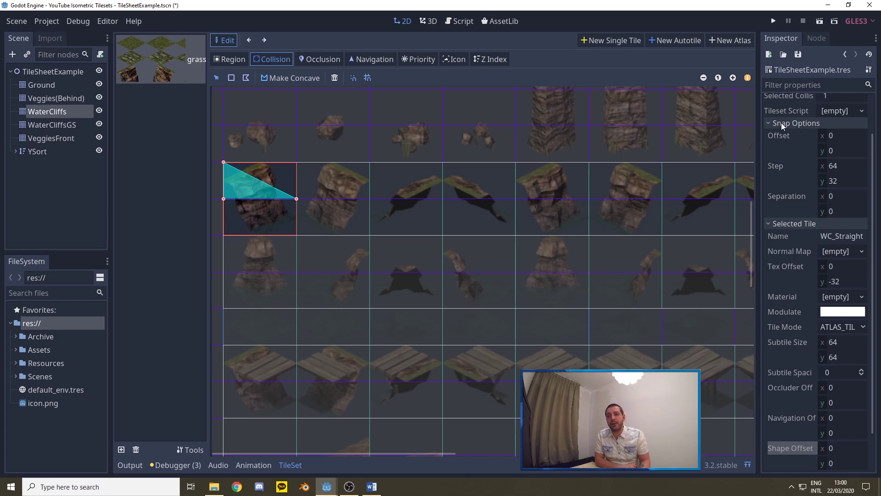
scroll(423, 199, up, 8)
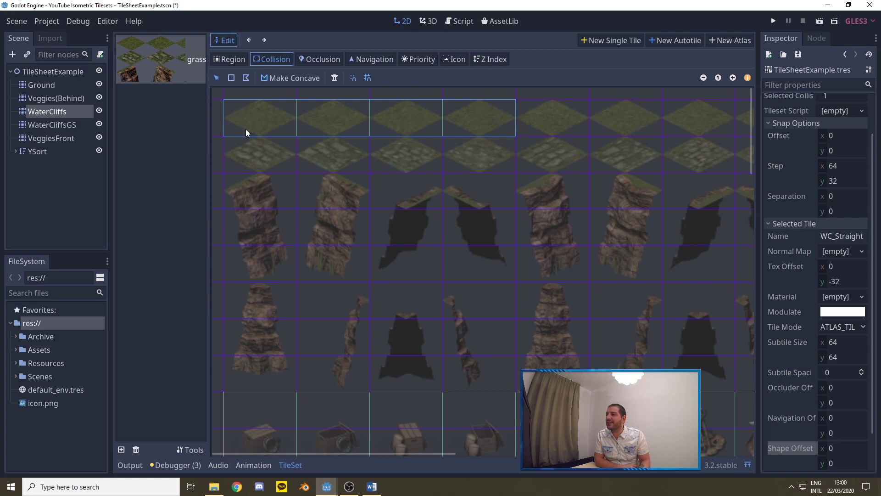
Set the collision snap step to 32 by 16.
scroll(392, 224, down, 8)
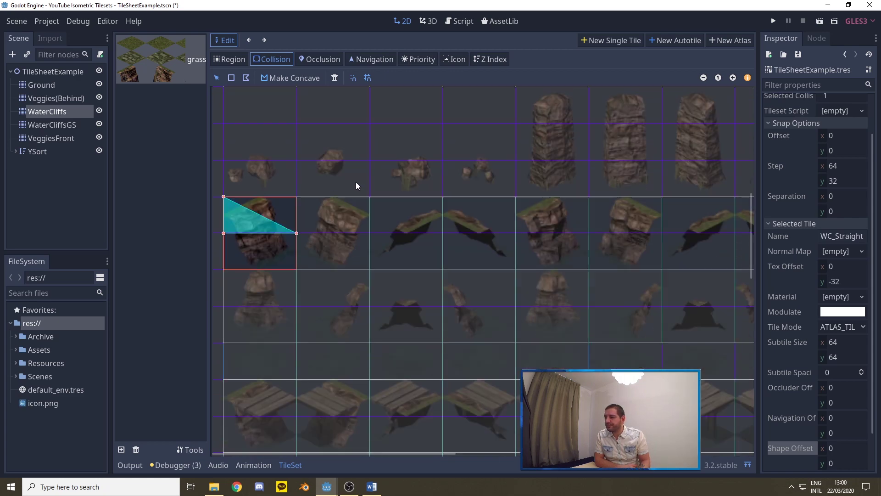
click(838, 166)
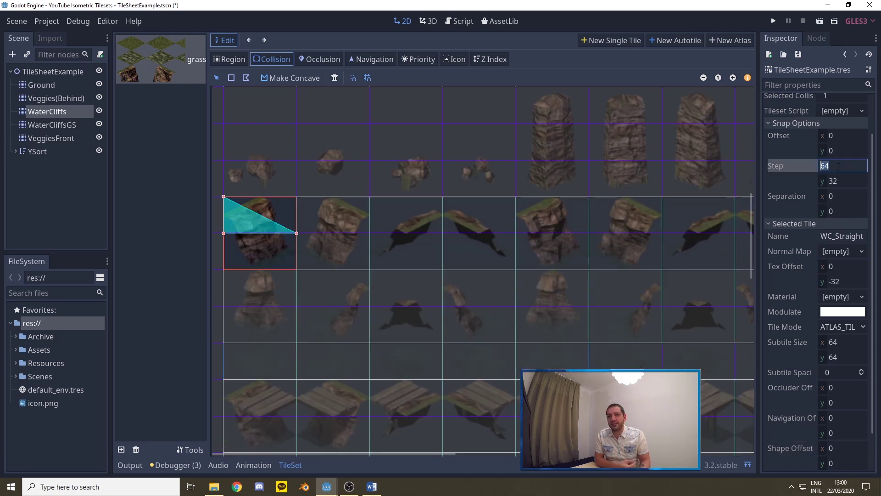
text(32)
key(Tab)
text(16)
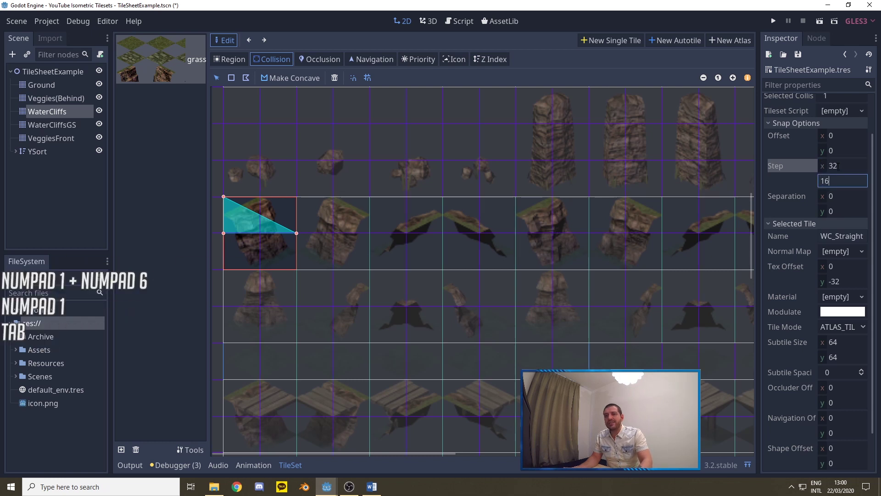
key(Tab)
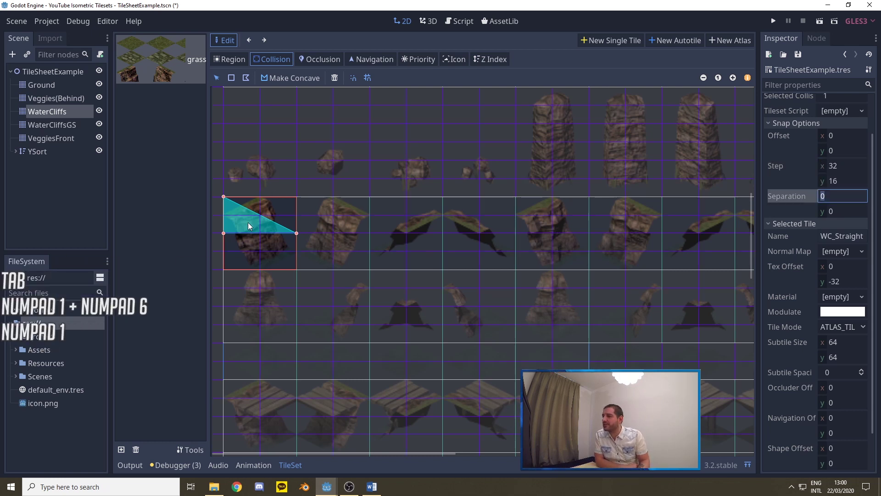
Replace the first tile's large triangle with a smaller collision triangle along its top-left edge.
click(334, 78)
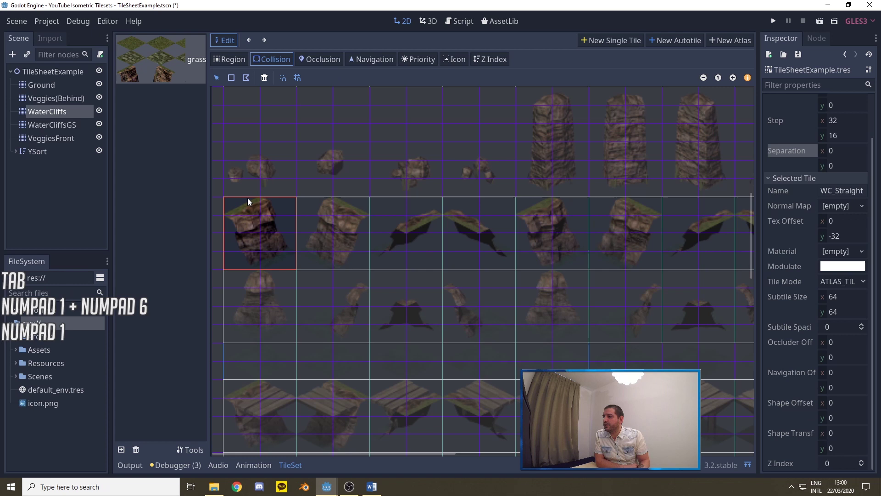
click(247, 78)
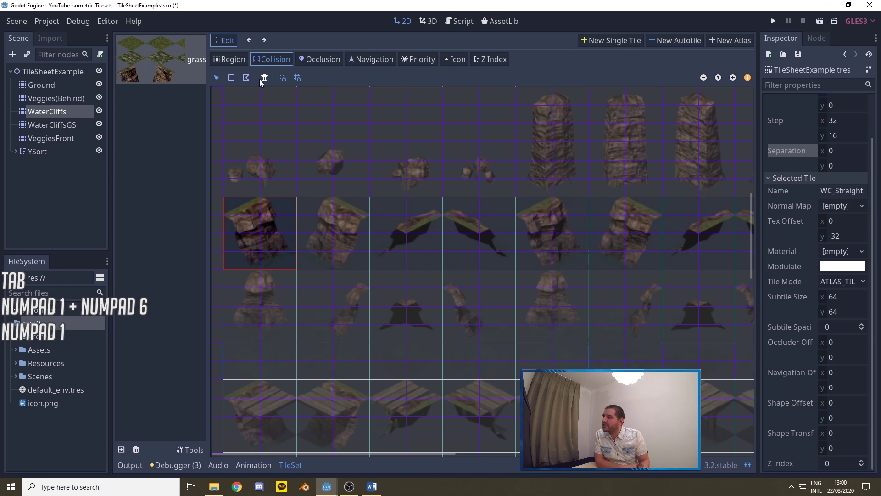
click(223, 215)
click(258, 197)
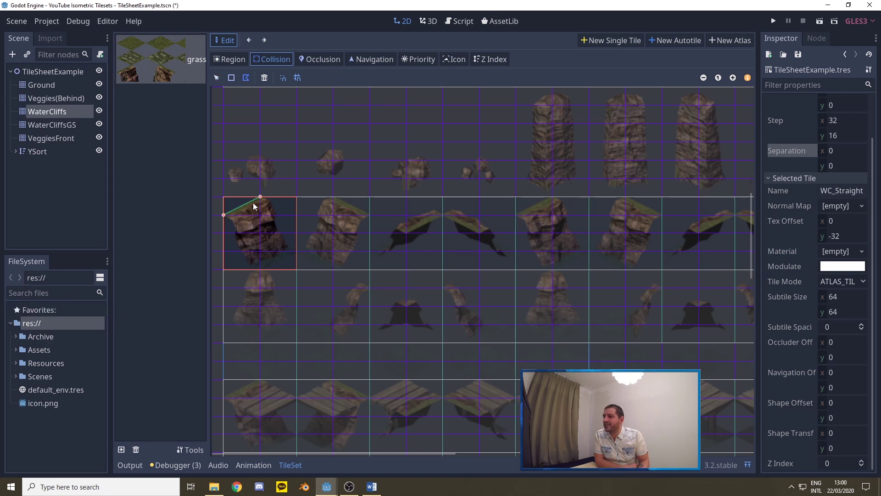
click(260, 215)
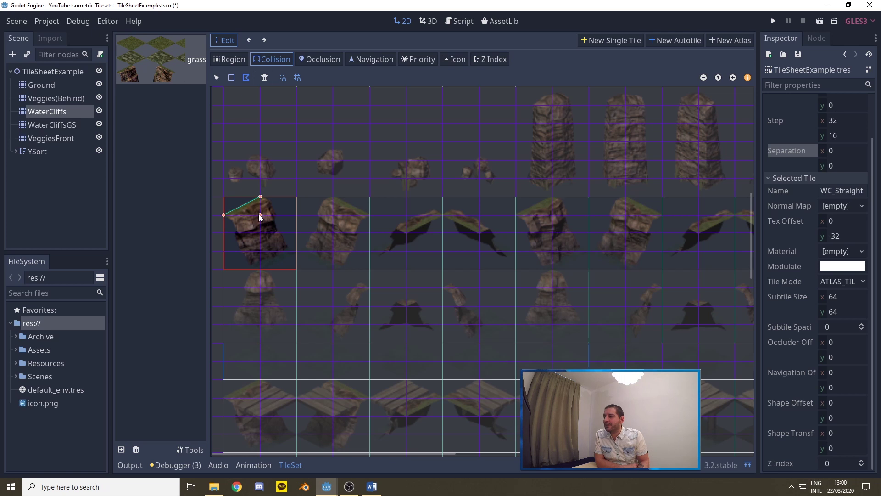
click(224, 215)
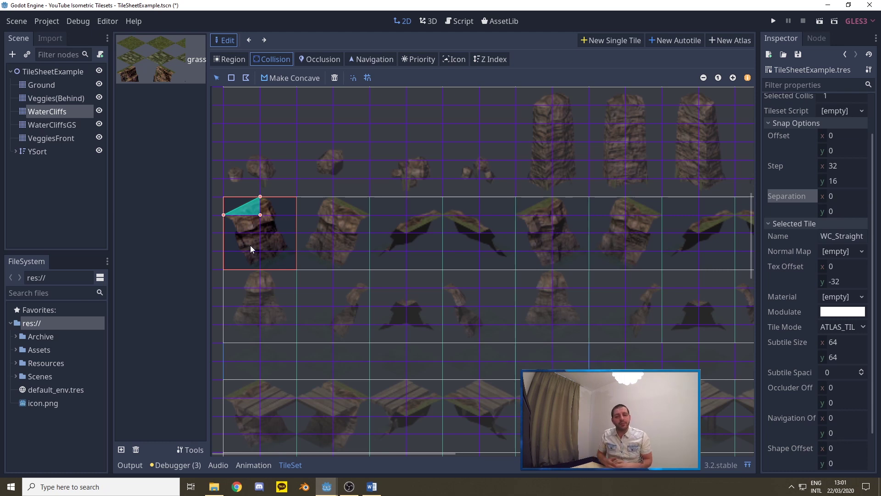
Draw triangular collision shapes on the third and seventh cliff tiles' top edges.
click(395, 220)
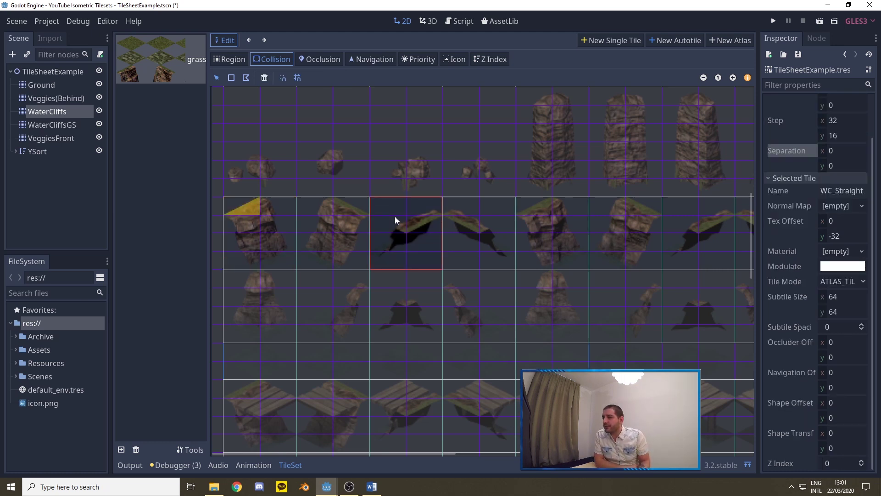
click(407, 233)
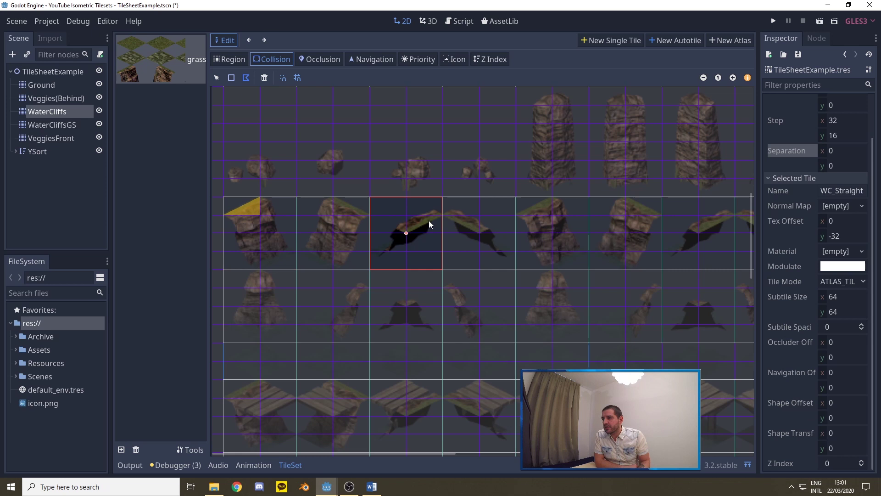
click(442, 215)
click(406, 215)
click(406, 234)
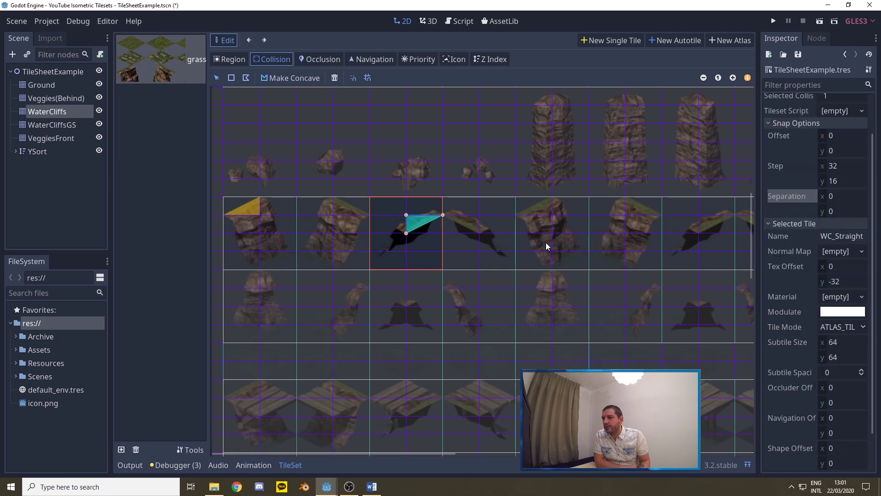
click(706, 230)
click(246, 78)
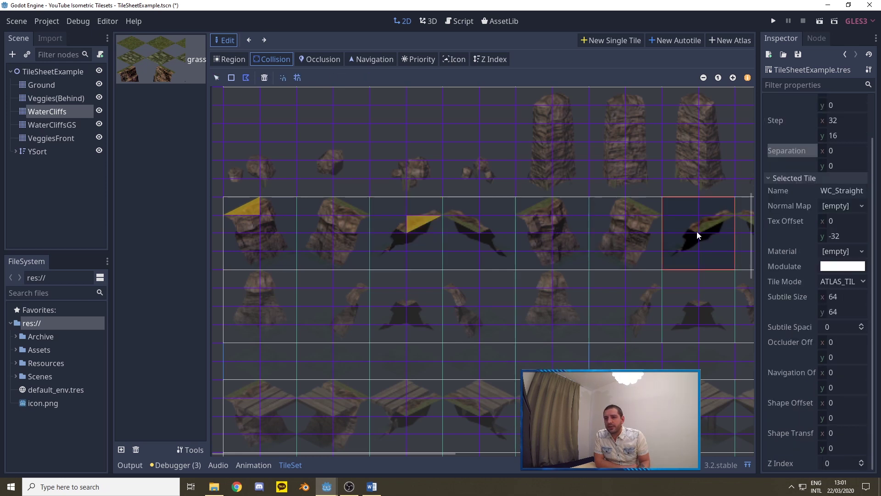
click(698, 233)
click(699, 214)
click(698, 233)
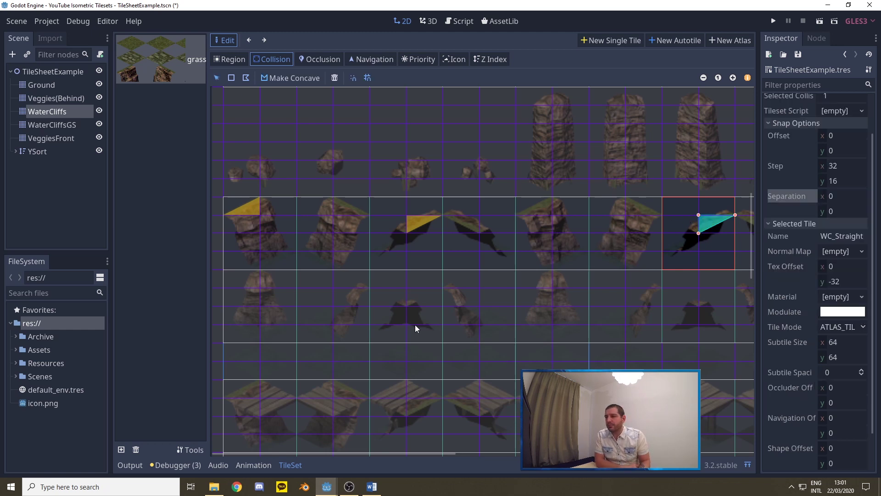
Draw collision triangles on two more straight cliff tiles along their grassy tops.
click(475, 224)
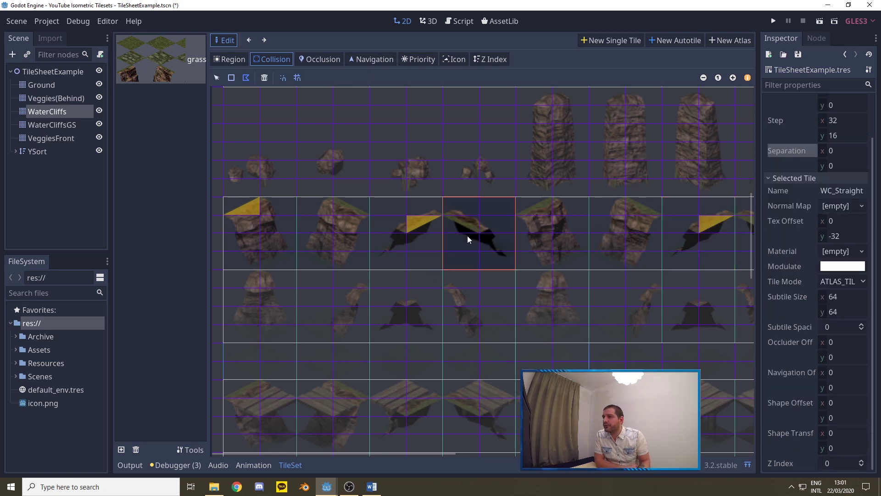
click(444, 215)
click(479, 233)
click(479, 214)
click(444, 215)
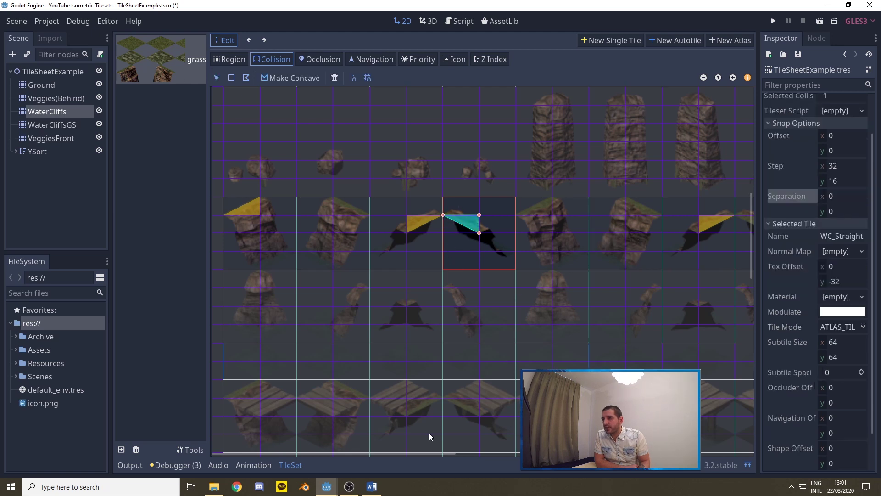
drag(423, 453, 560, 453)
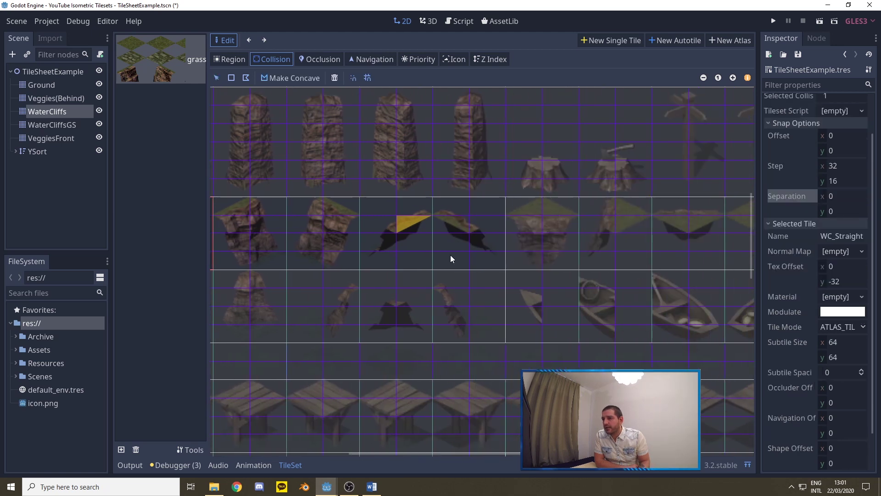
click(467, 234)
click(466, 213)
click(433, 215)
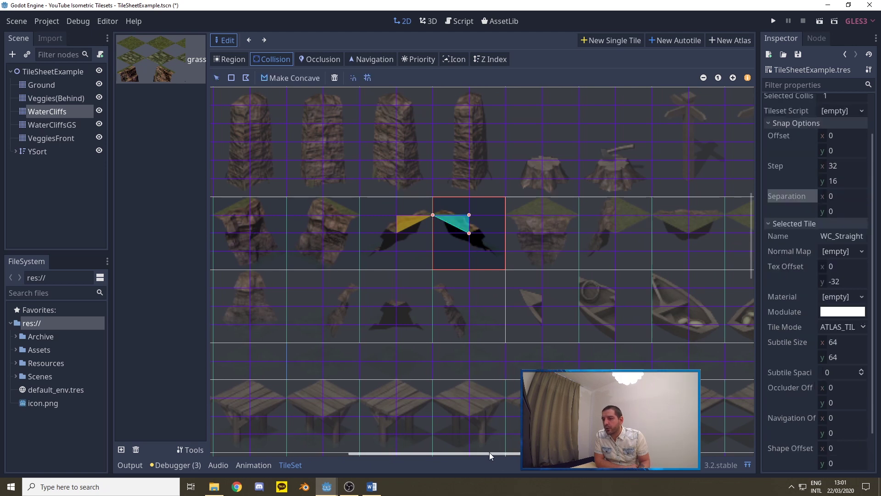
drag(489, 452, 643, 453)
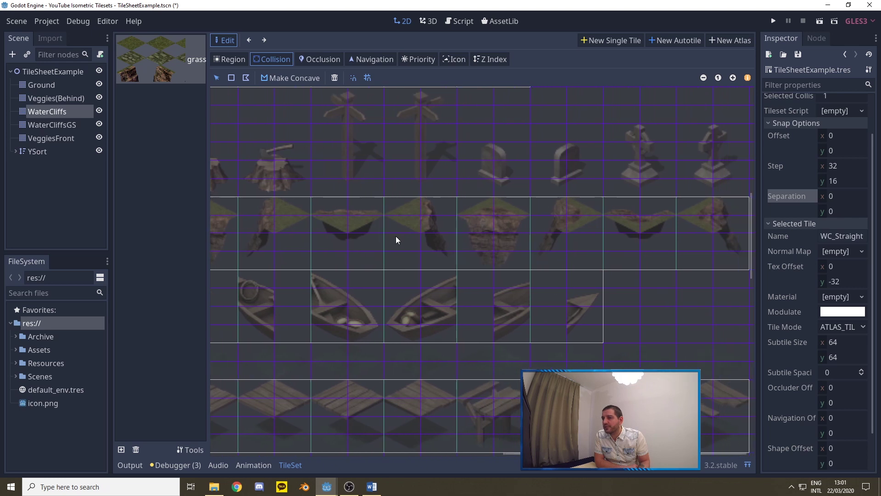
Draw a triangular collision polygon over the first WC_Inner tile's grassy top.
click(375, 228)
click(372, 224)
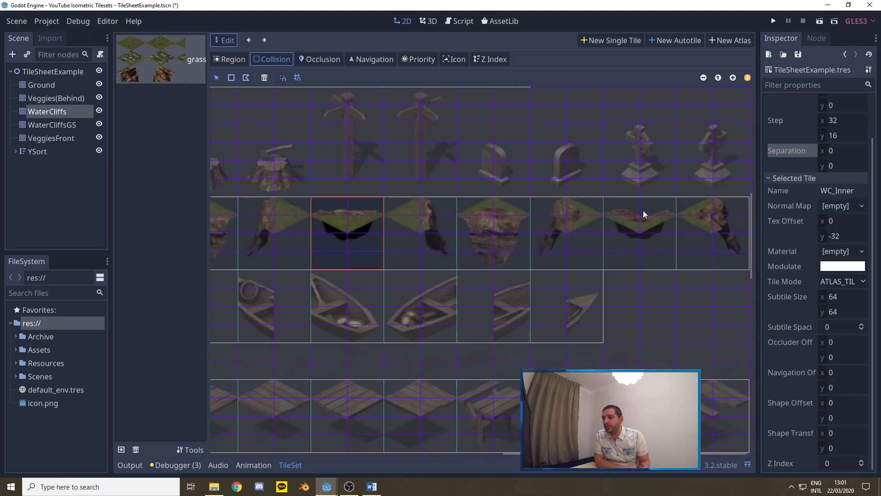
click(246, 78)
click(311, 214)
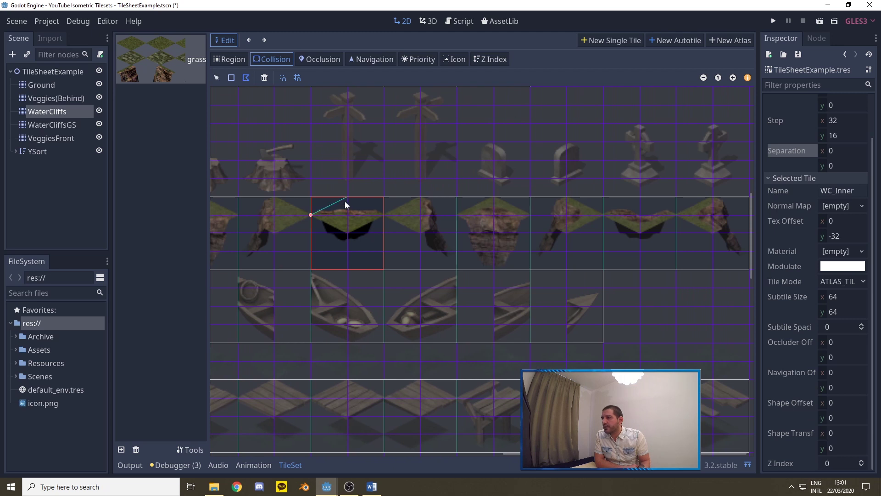
click(348, 197)
click(385, 215)
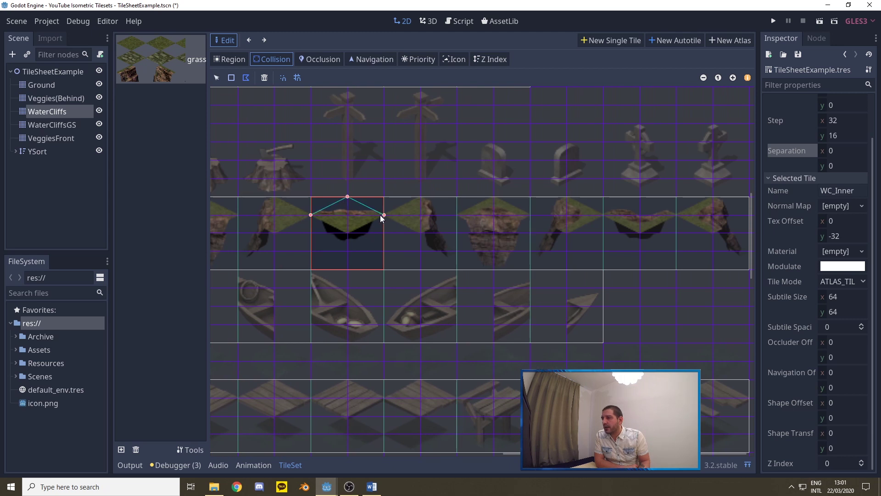
click(312, 215)
Draw a matching collision triangle on the second inner-corner cliff tile.
click(667, 225)
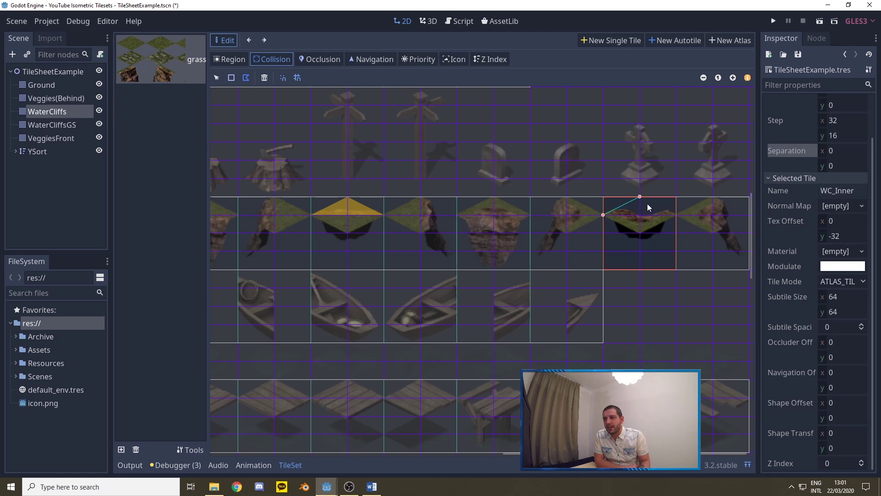
click(676, 214)
click(603, 214)
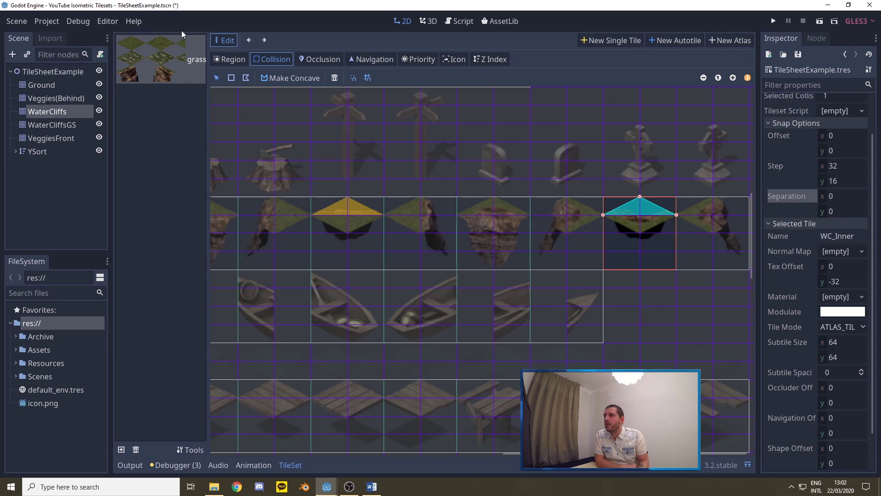
Open the WaterCliffs TileSet and set WC_Inner's collision Shape Offset y to -32.
click(46, 73)
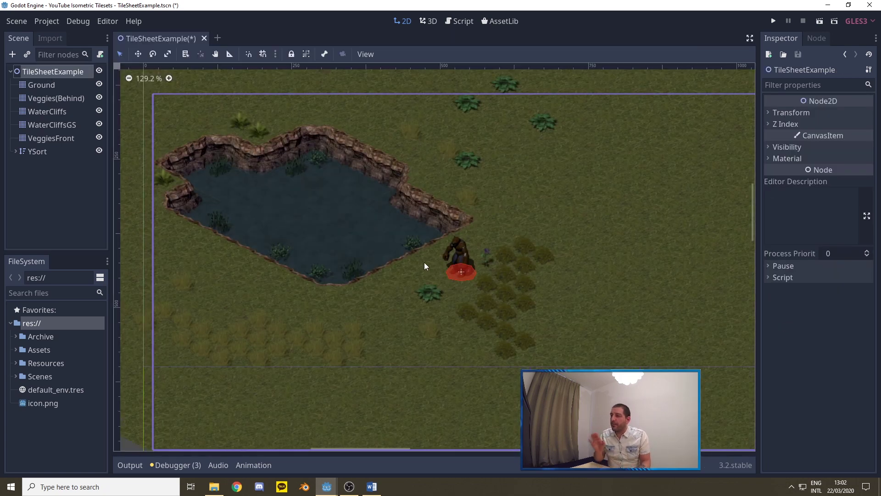
click(45, 112)
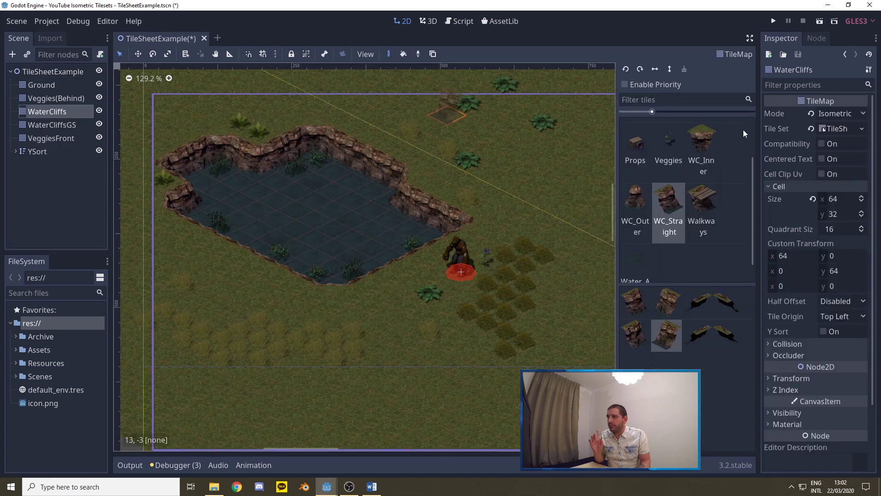
click(841, 130)
click(152, 59)
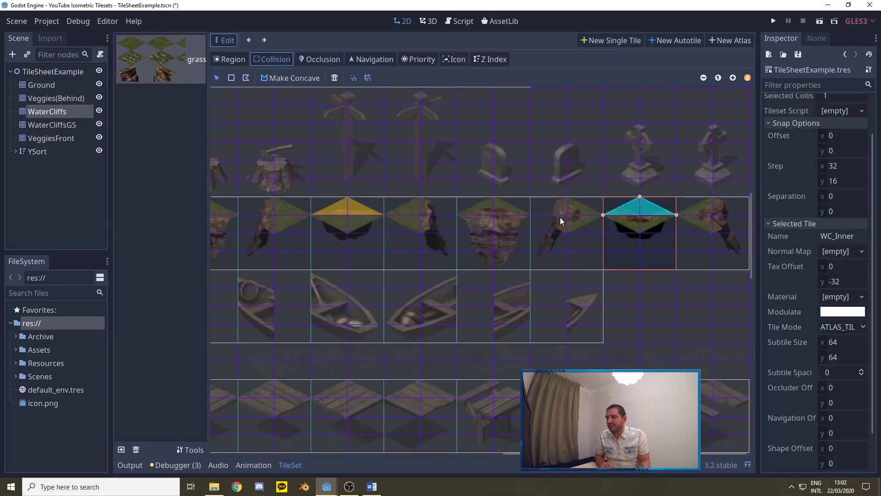
scroll(841, 437, down, 3)
click(834, 418)
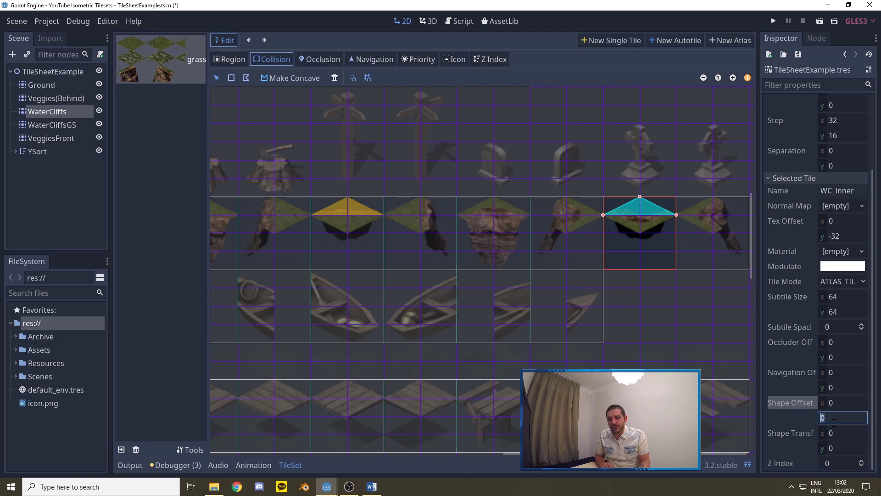
text(-32)
key(Return)
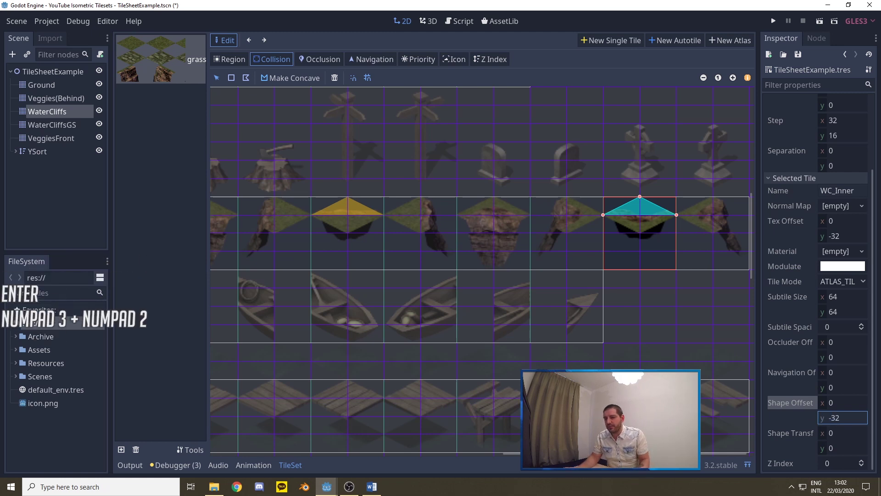
drag(656, 453, 408, 453)
Set WC_Straight's Shape Offset y to -32 as well and return to the pond scene.
click(401, 232)
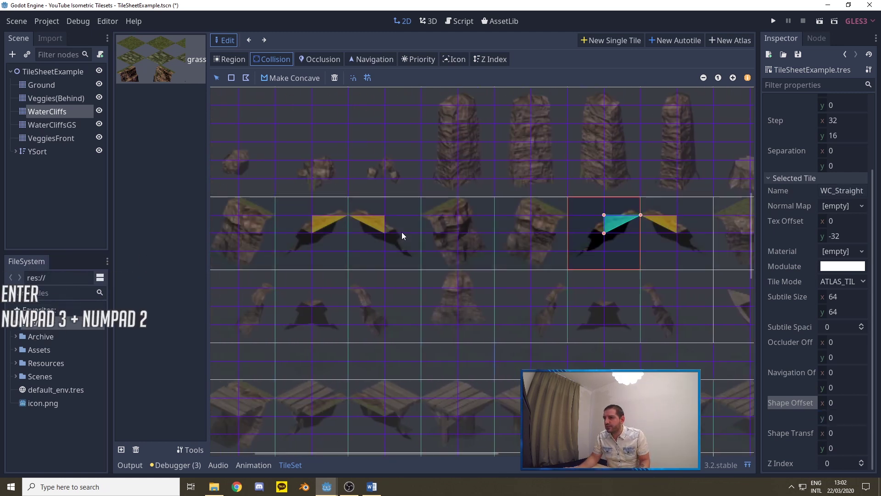
click(832, 417)
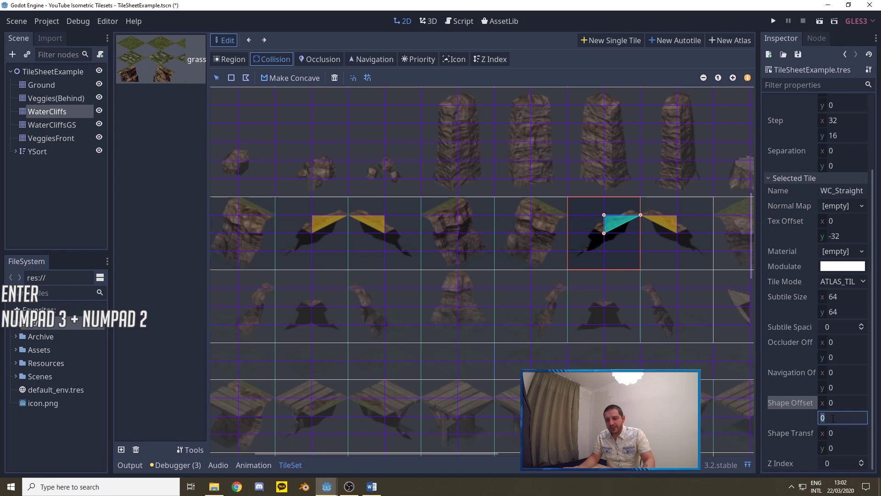
text(-32)
key(Return)
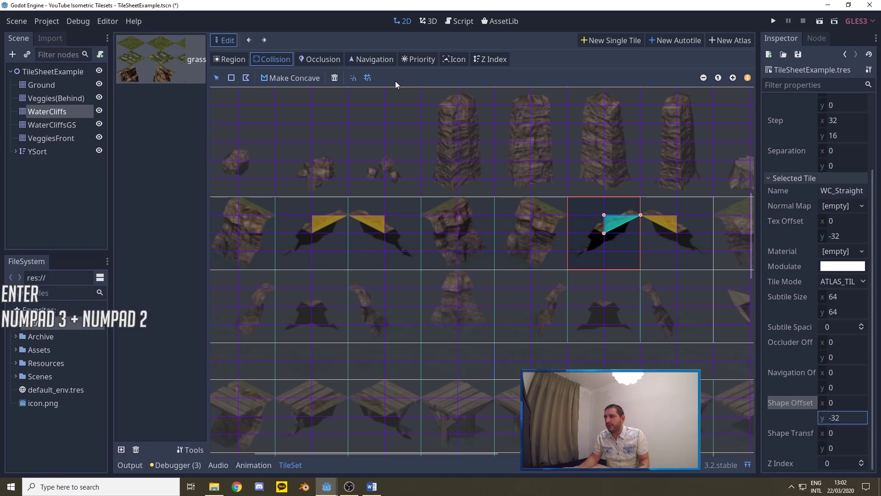
click(46, 73)
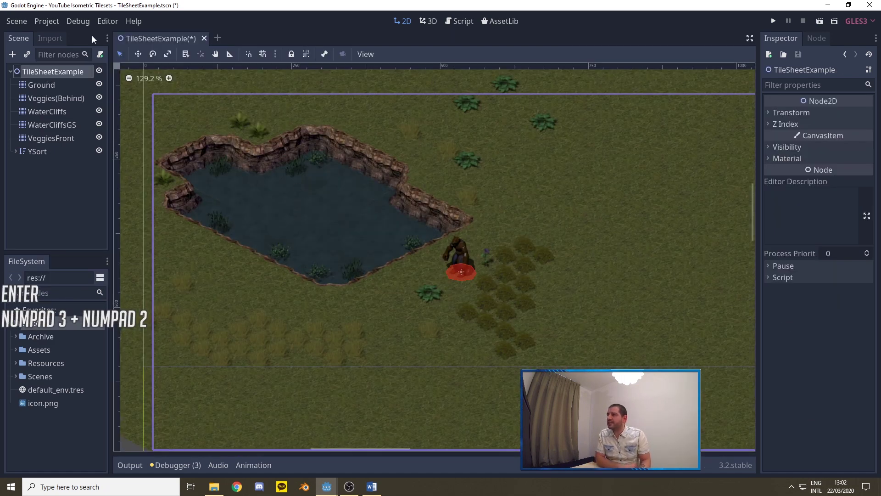
Turn on Debug > Visible Collision Shapes and close the menus.
click(80, 22)
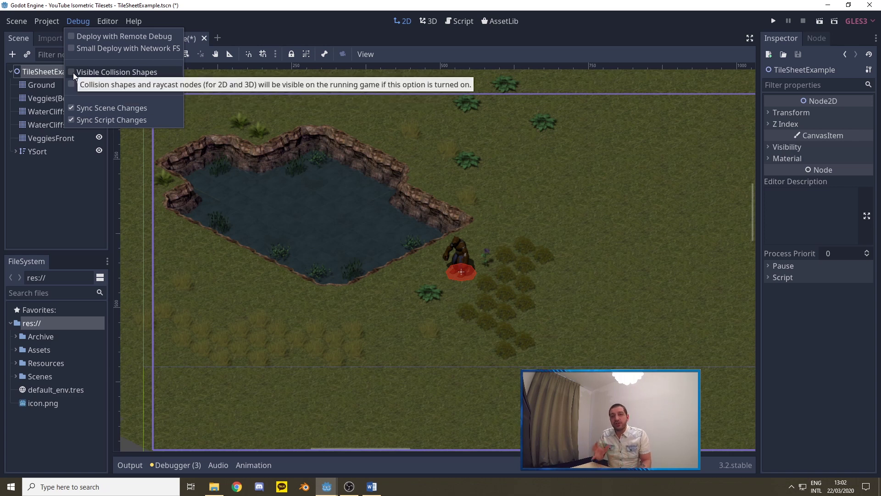
mouse_move(46, 21)
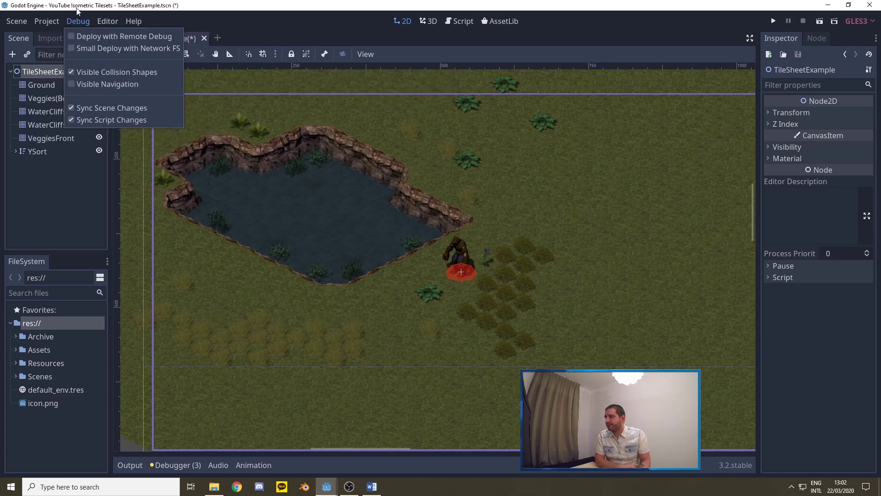
mouse_move(107, 21)
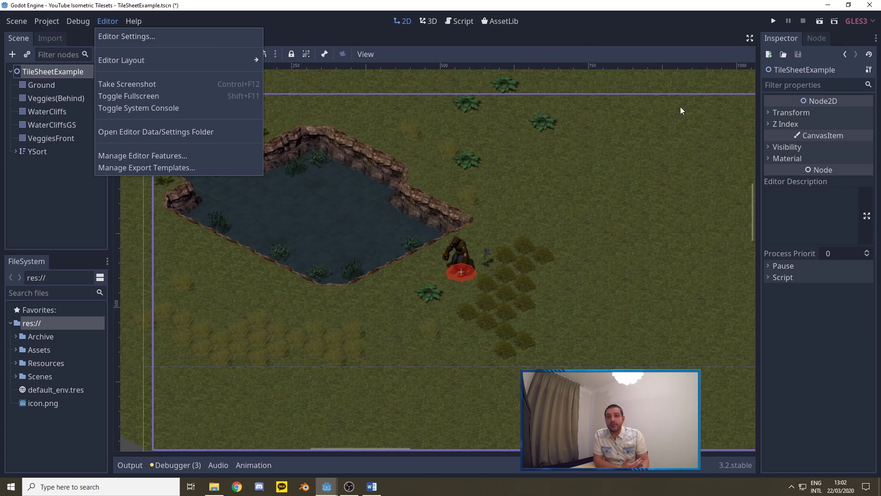
click(773, 22)
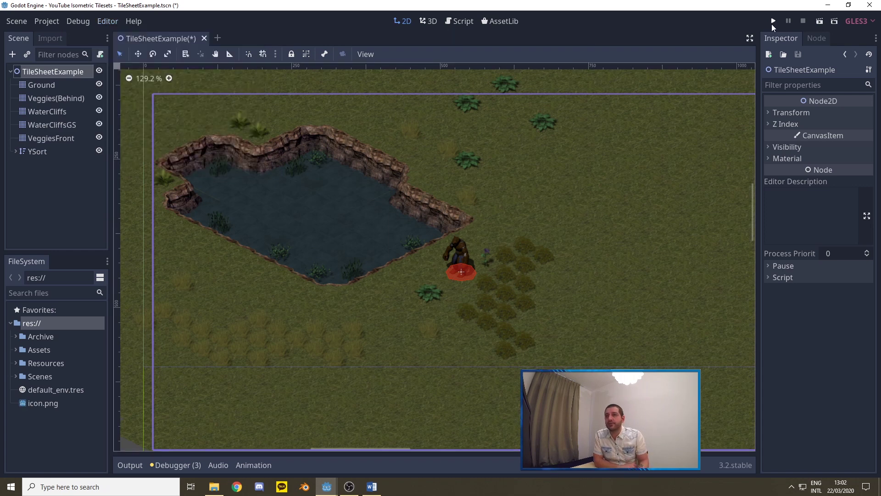
Run the game and walk the character up, left and right against the pond cliffs.
click(774, 22)
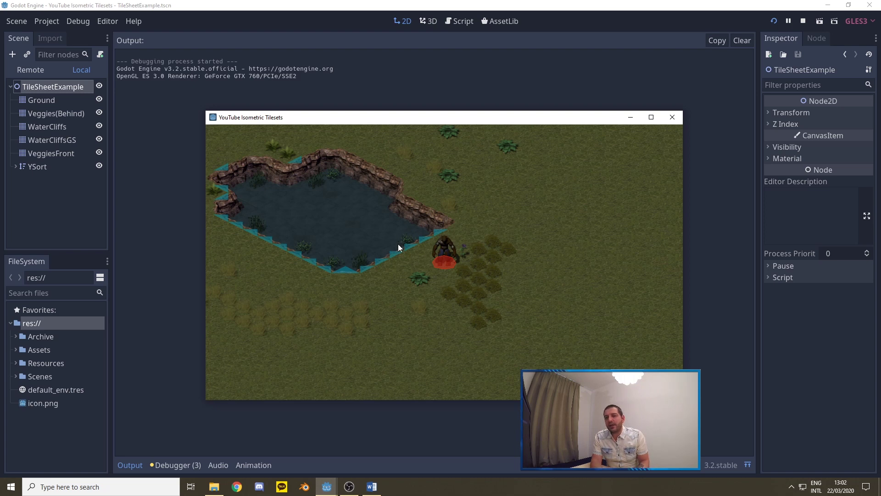
key(Up)
key(Left)
key(Up)
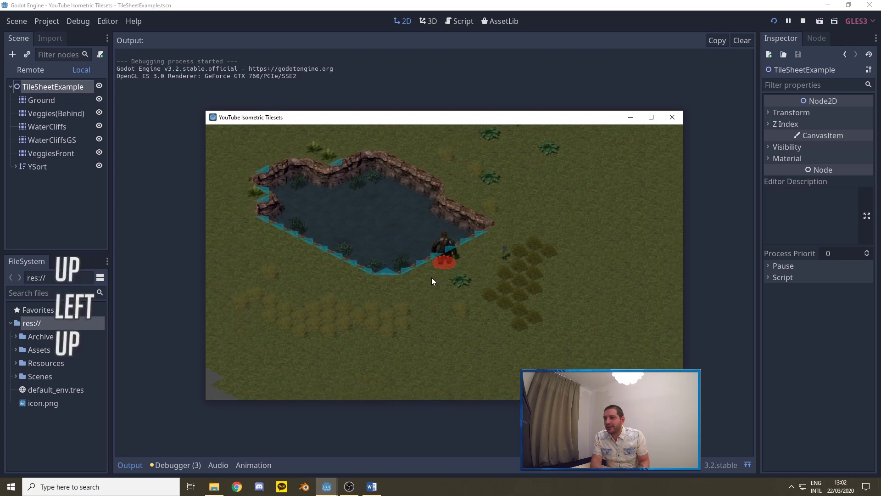
key(Left)
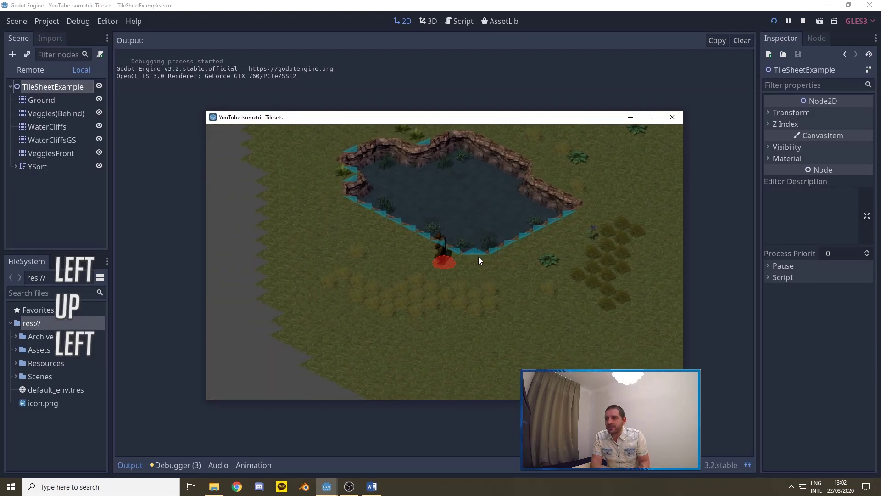
key(Up)
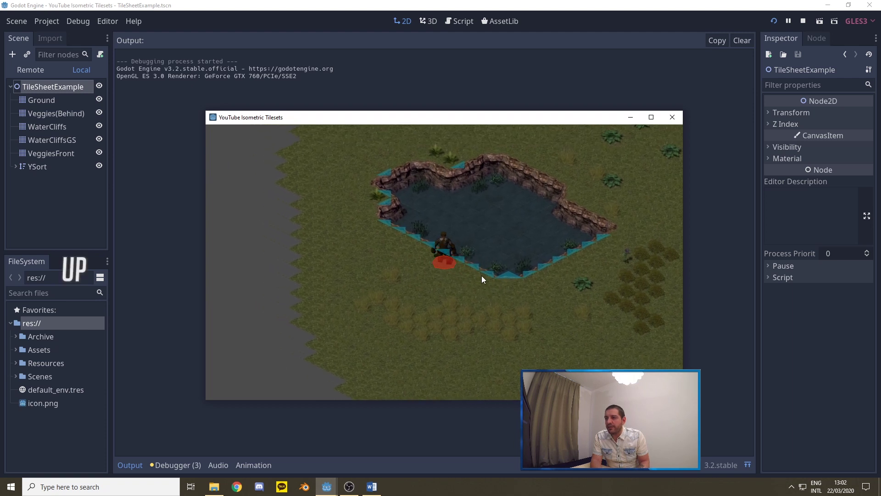
key(Right)
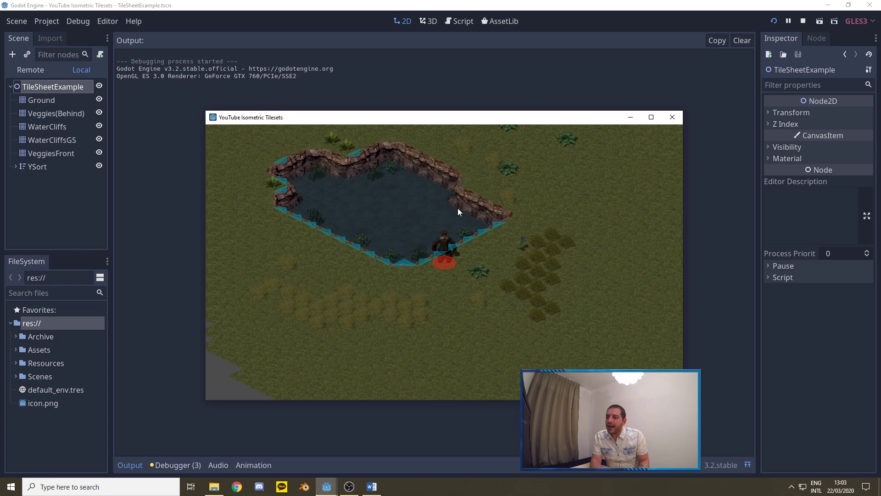
Back in the editor, select WaterCliffs and collapse the Output panel.
click(79, 79)
click(49, 125)
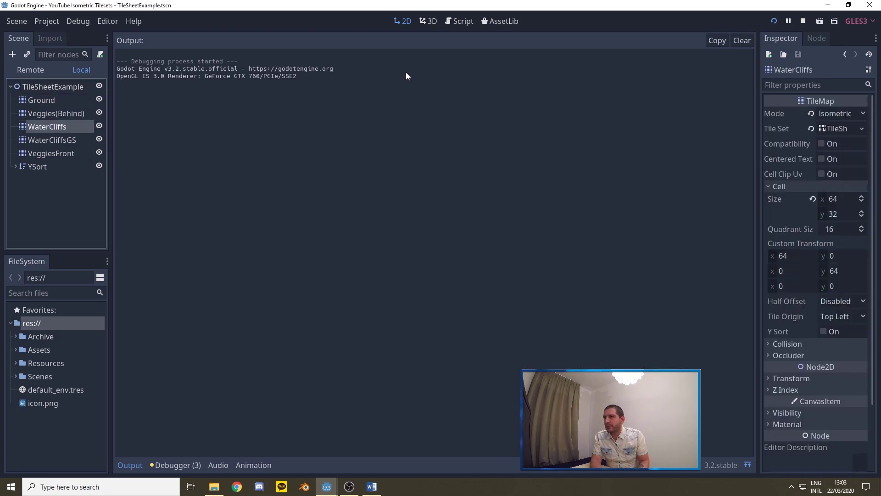
click(748, 463)
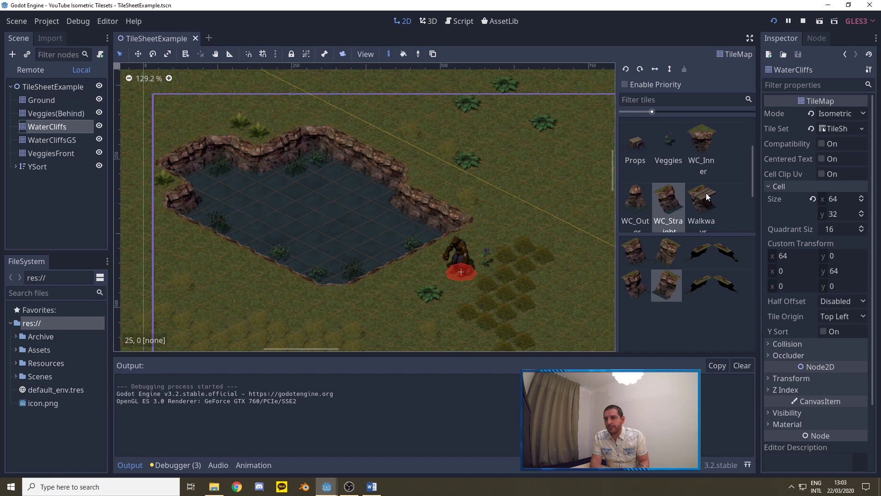
Paint a WC_Outer cliff tile into the pond's left corner.
click(641, 203)
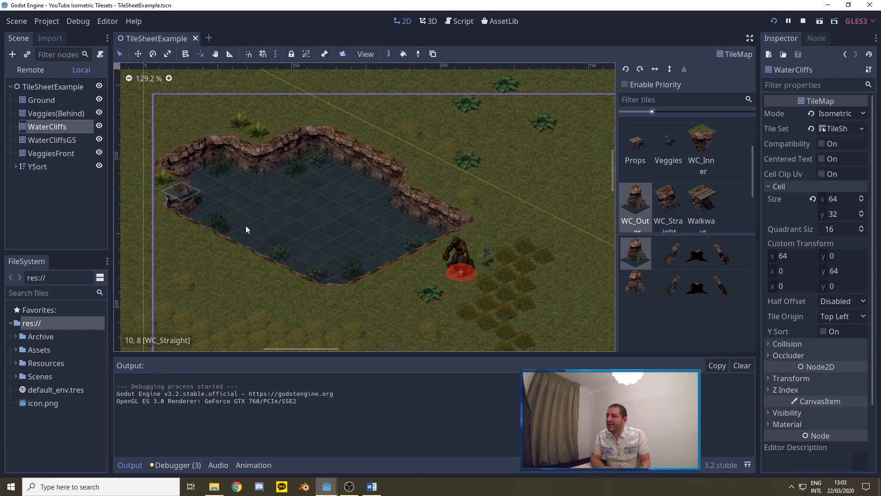
click(549, 307)
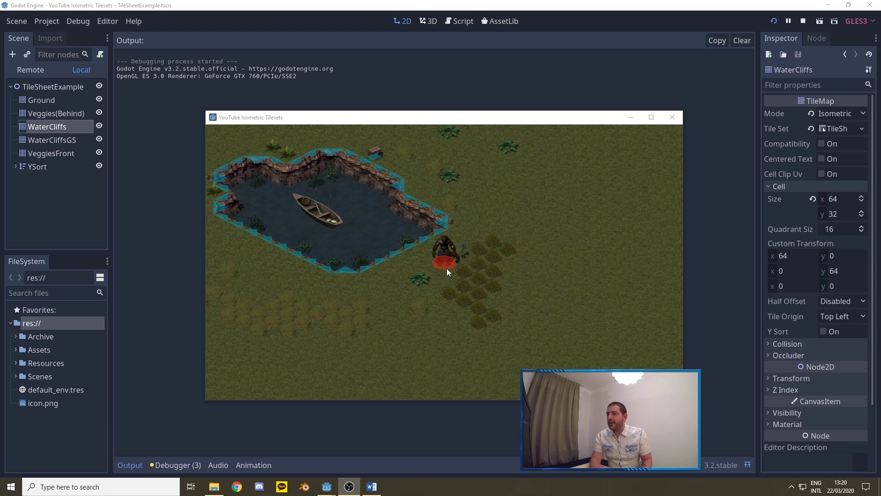
Walk the character in all directions along the pond edges to test the cliff collisions.
key(Up)
key(Up+Left)
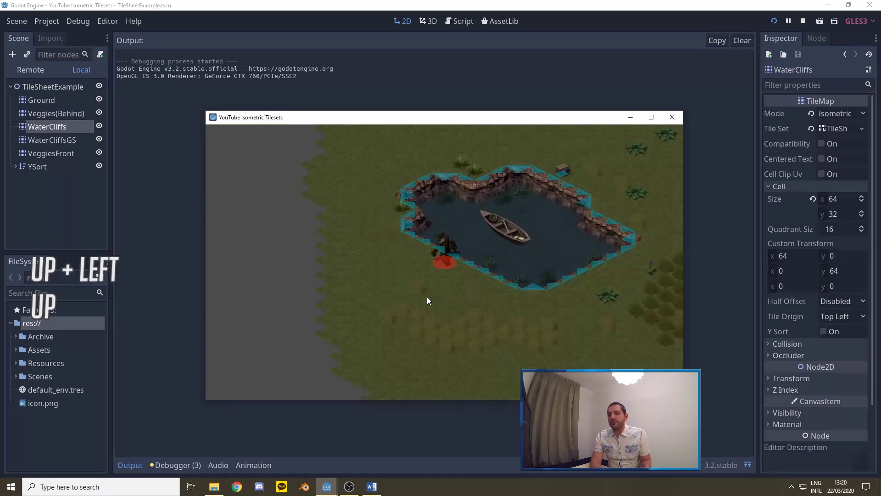
key(Up+Right)
key(Down+Right)
key(Down)
key(Down+Right)
key(Up+Right)
key(Up)
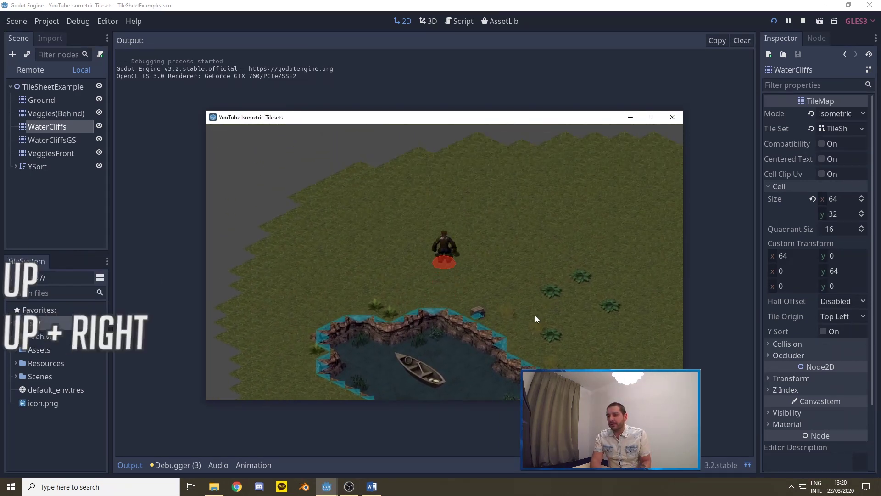
key(Right)
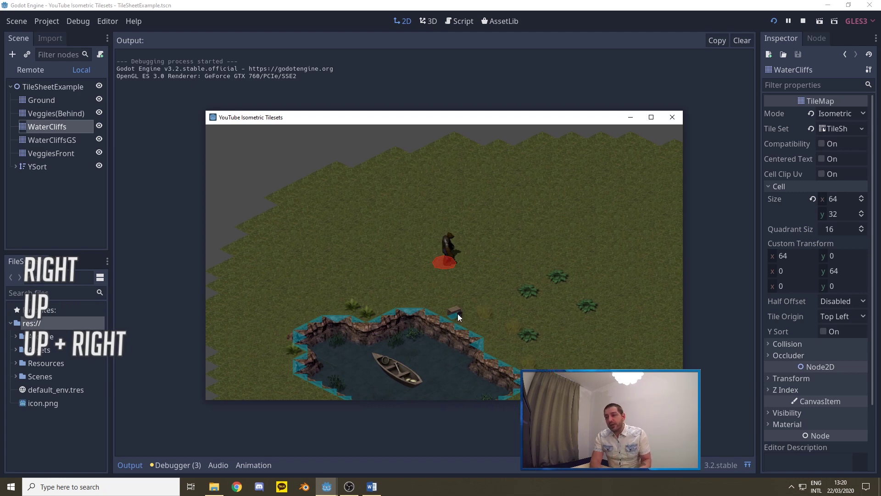
key(Down)
key(Down+Right)
key(Down+Left)
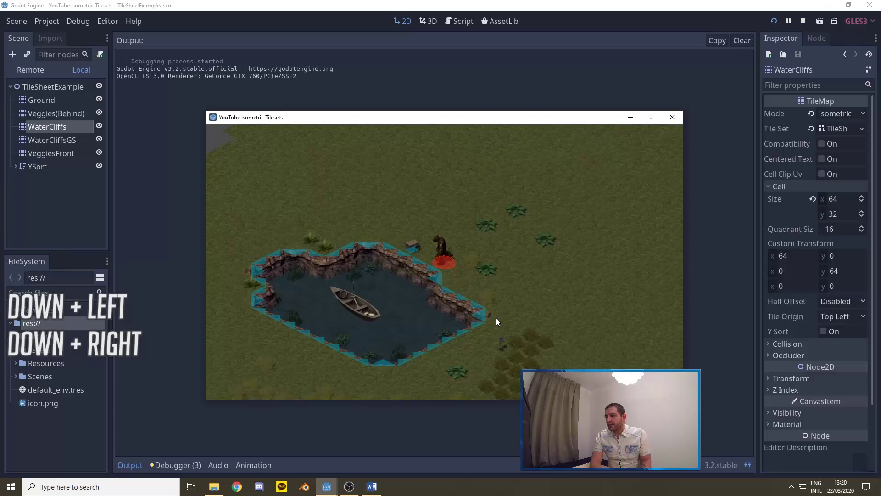
key(Left)
key(Left)
key(Left)
key(Left+Up)
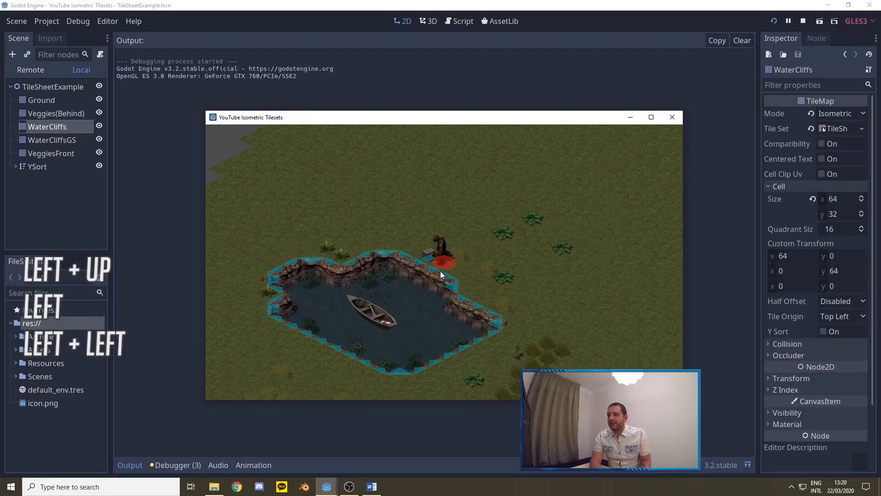
key(Right+Up)
key(Right)
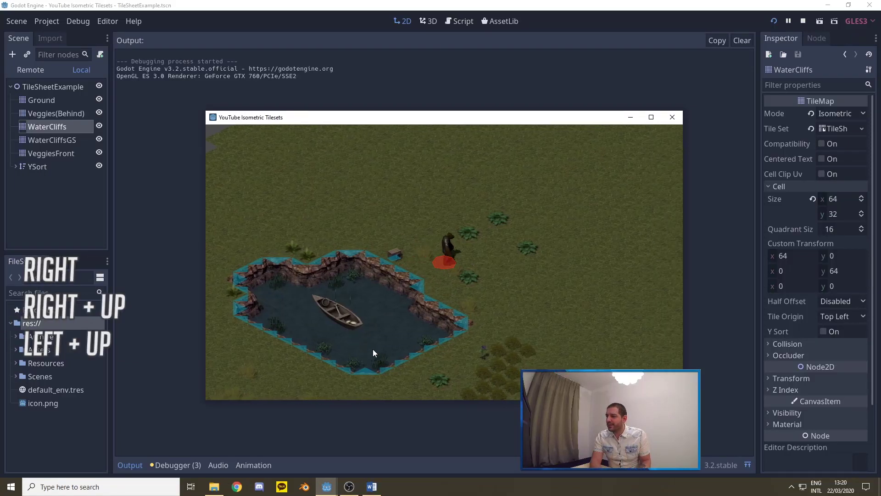
key(Down)
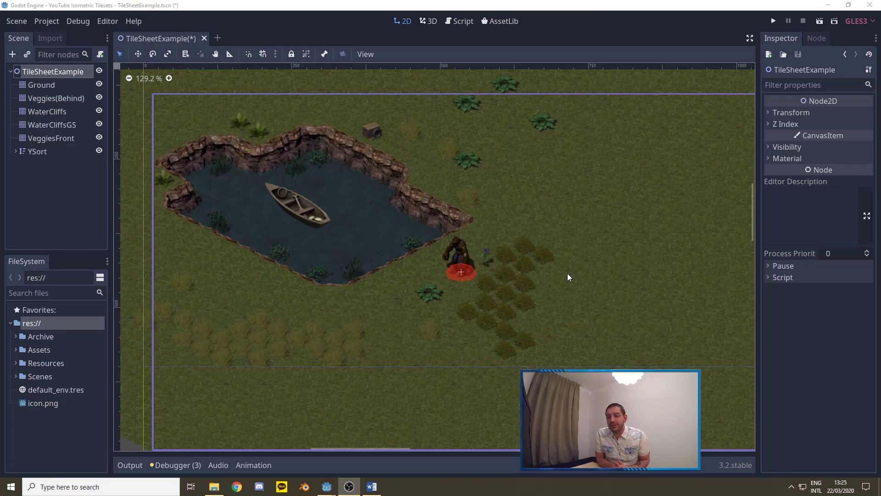
Select WaterCliffs and paint two Walkways tiles on the pond's top cliff edge.
click(48, 111)
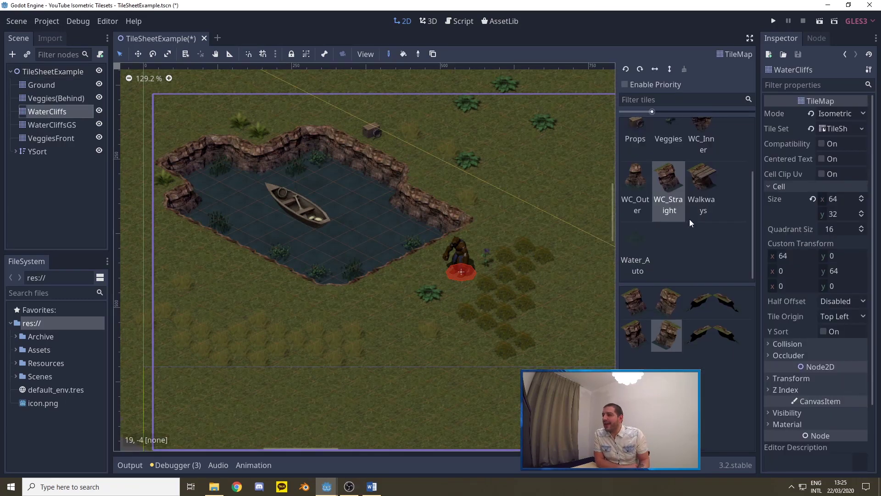
click(703, 175)
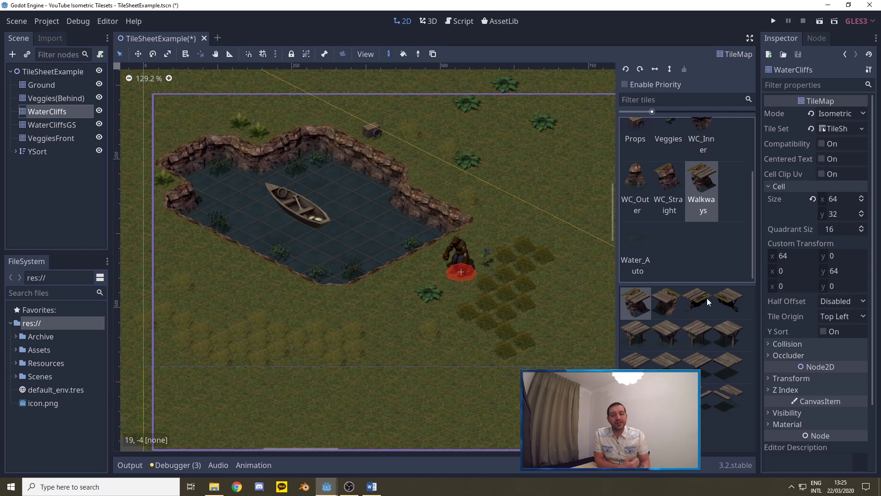
click(669, 303)
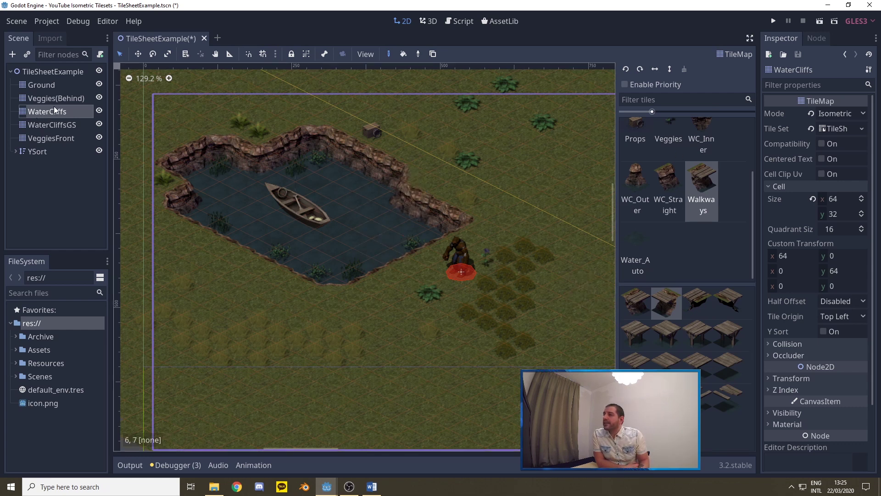
click(365, 172)
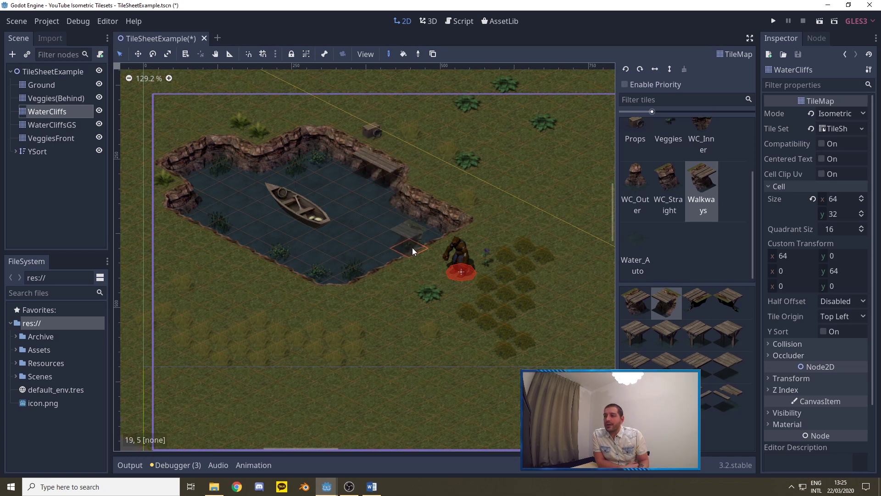
click(390, 178)
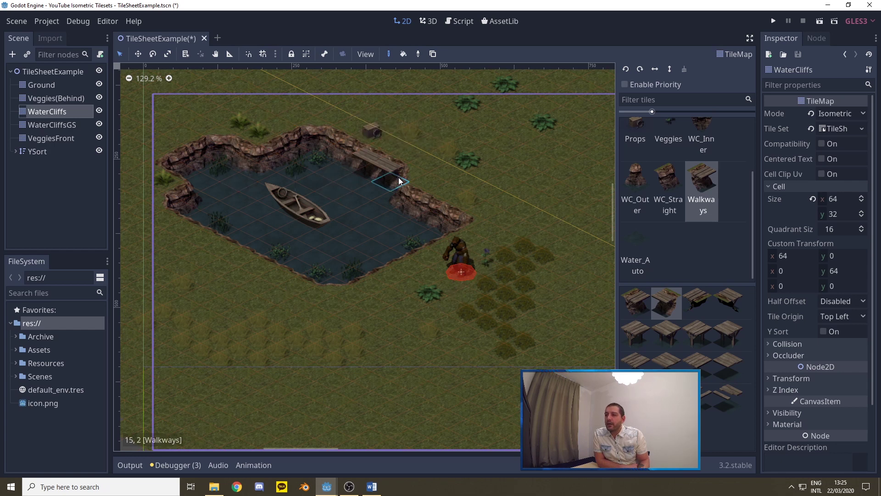
Paint a second-row walkway tile into the water, then erase the misplaced one.
click(658, 334)
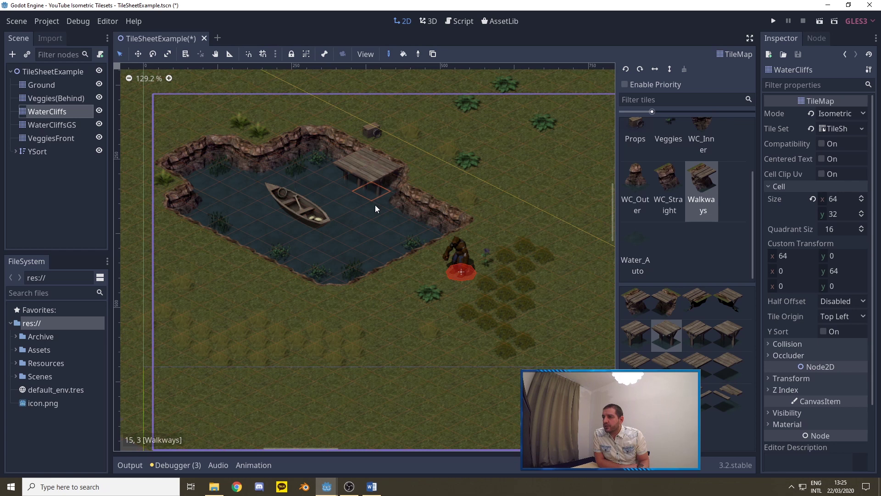
click(407, 230)
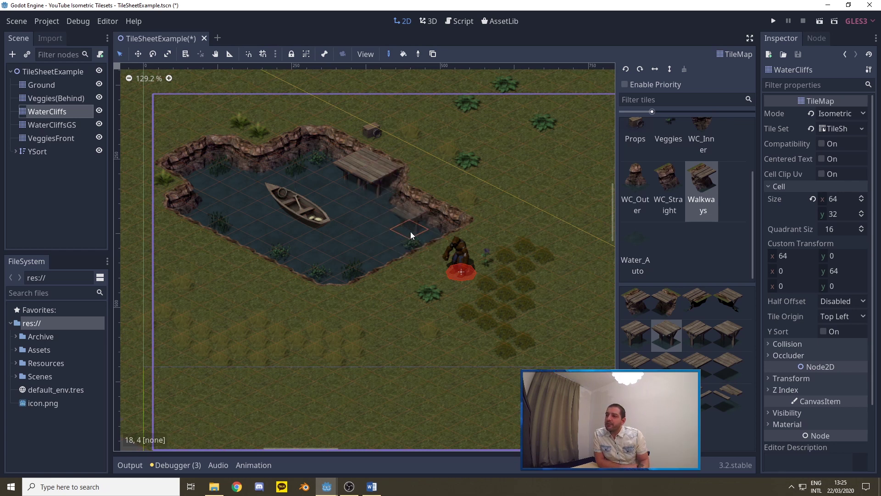
right_click(408, 229)
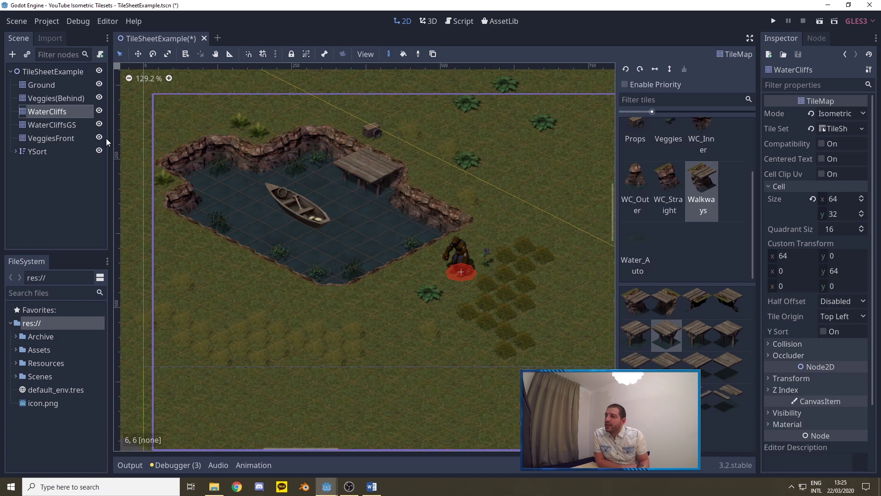
In the tile set, draw a collision triangle along the walkway tile's top-left edge.
click(839, 129)
scroll(361, 247, down, 2)
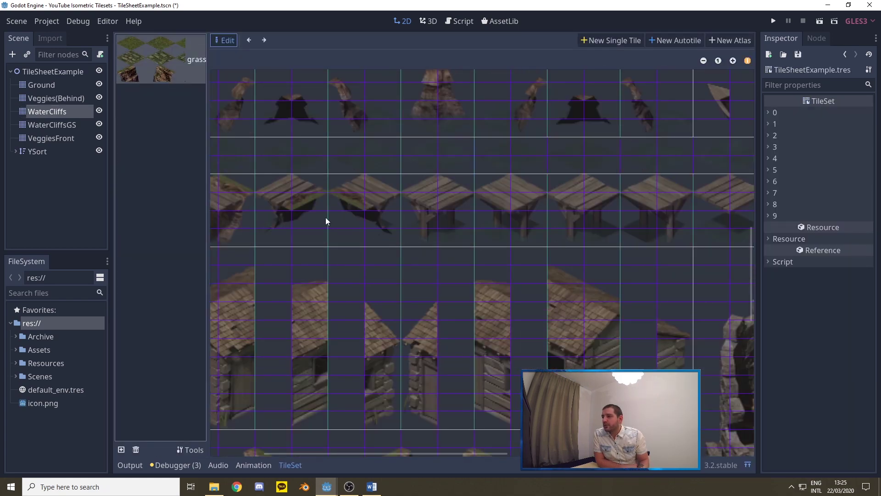
click(421, 204)
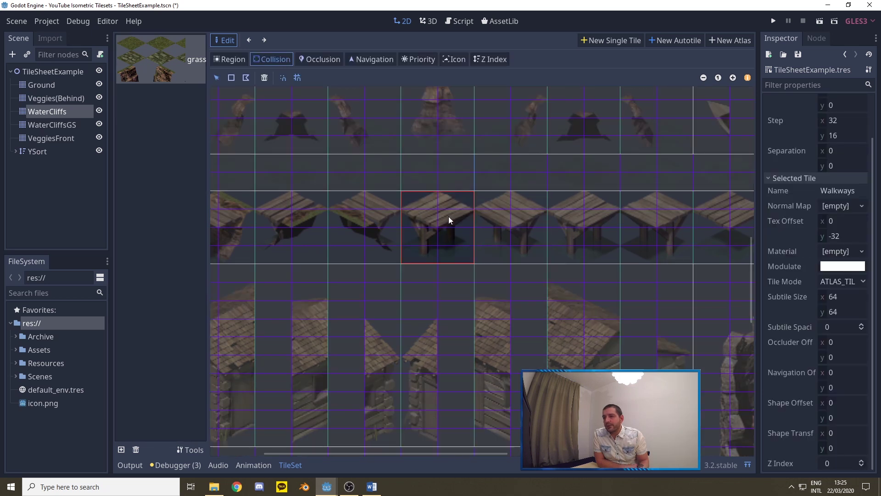
click(250, 76)
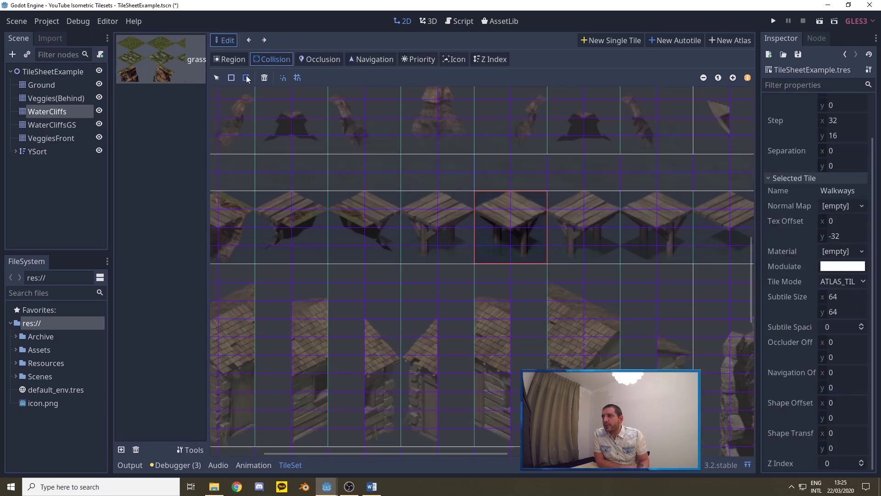
click(474, 209)
click(510, 191)
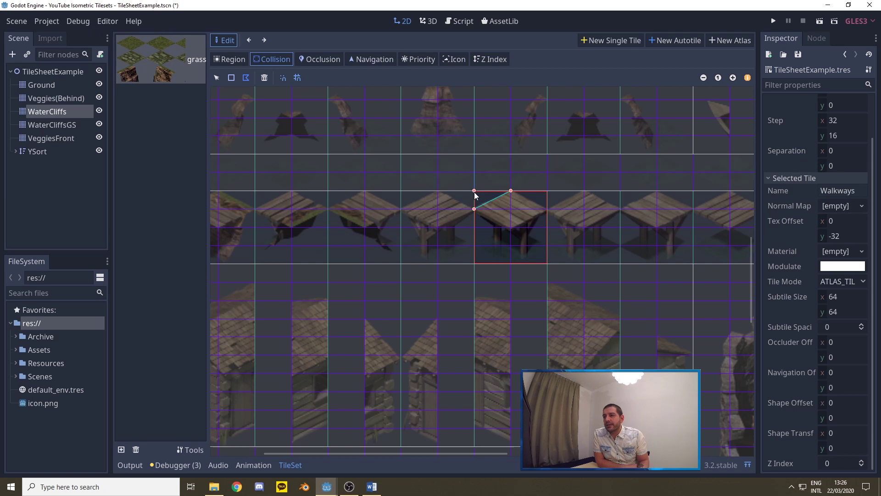
click(475, 209)
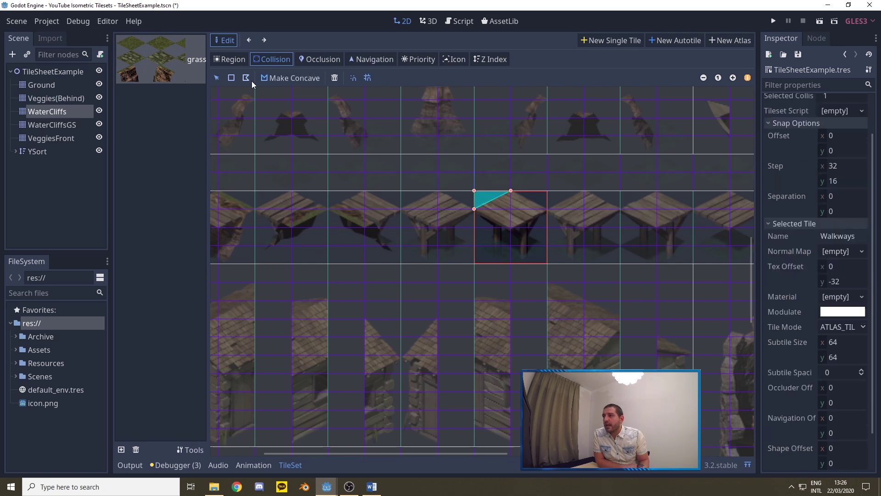
Draw another collision triangle along the walkway tile's left edge.
click(511, 228)
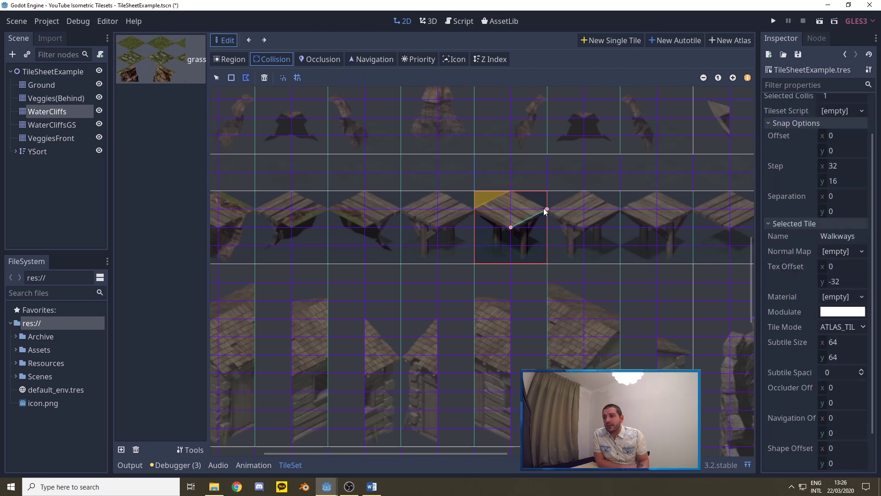
right_click(518, 237)
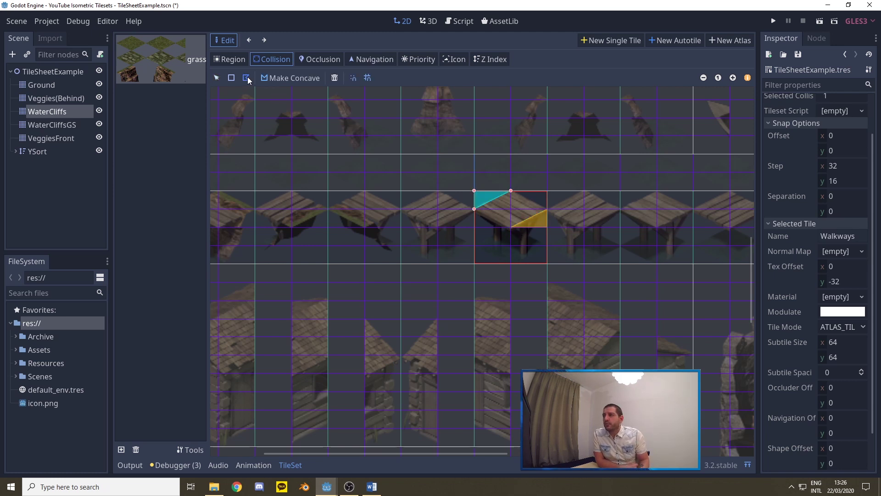
click(507, 229)
click(474, 210)
click(475, 227)
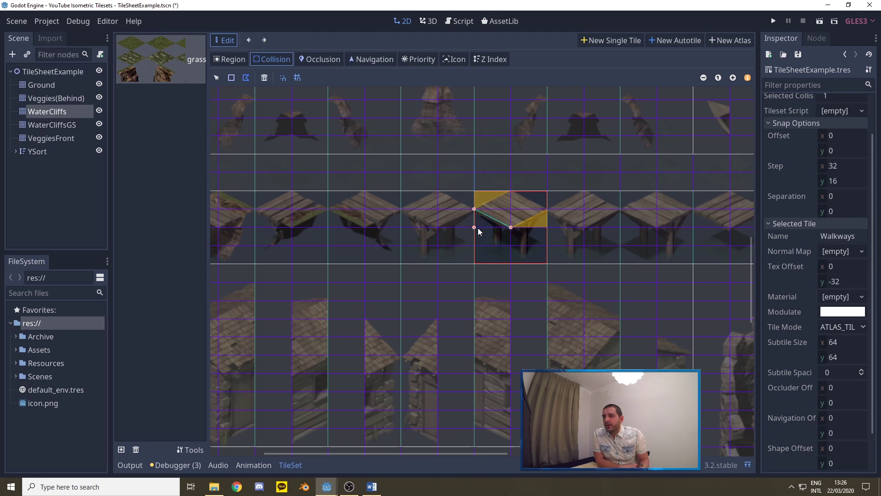
click(510, 227)
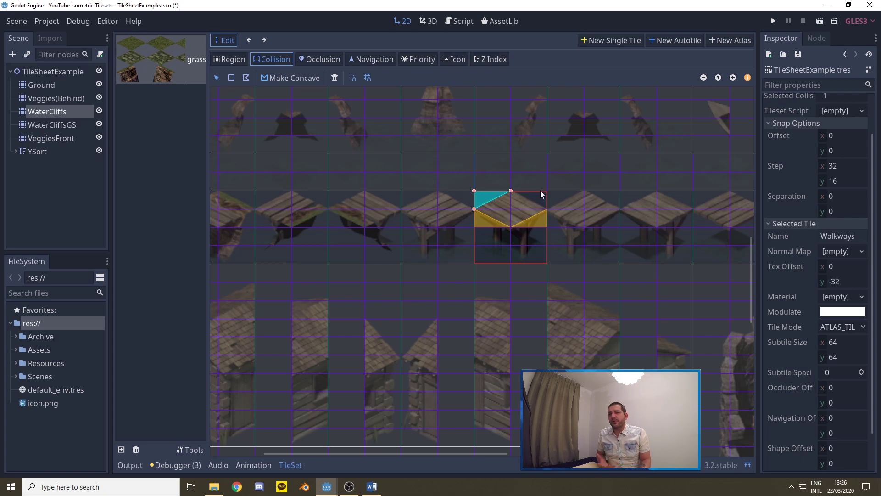
Back in the level scene, paint another walkway tile extending the dock left.
click(45, 70)
click(44, 112)
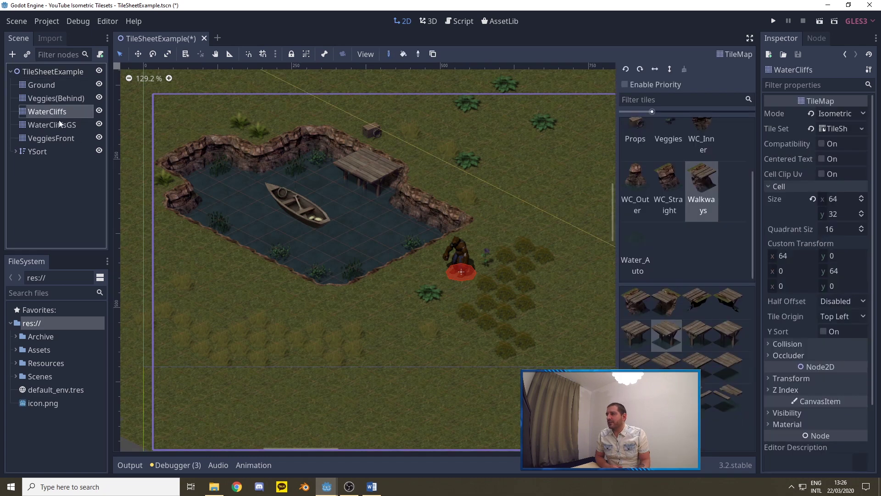
click(326, 189)
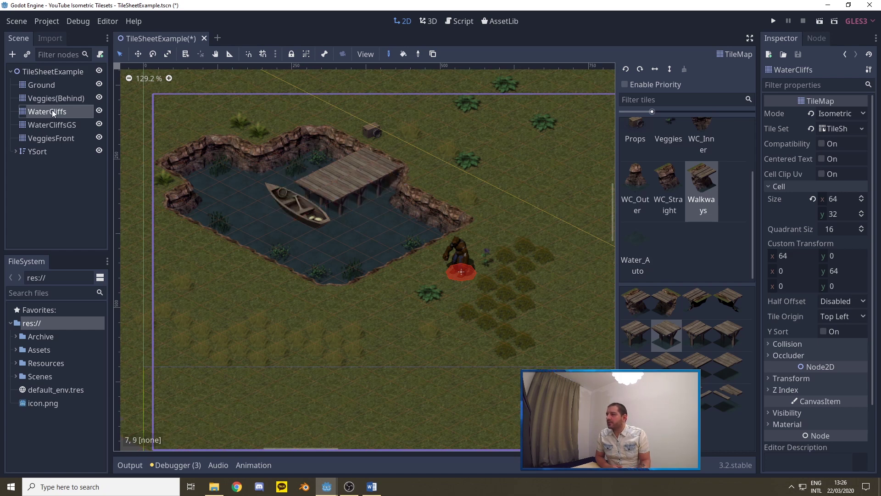
Set the Walkways tile's Shape Offset y to -32 and run the game with F5.
click(837, 129)
click(153, 66)
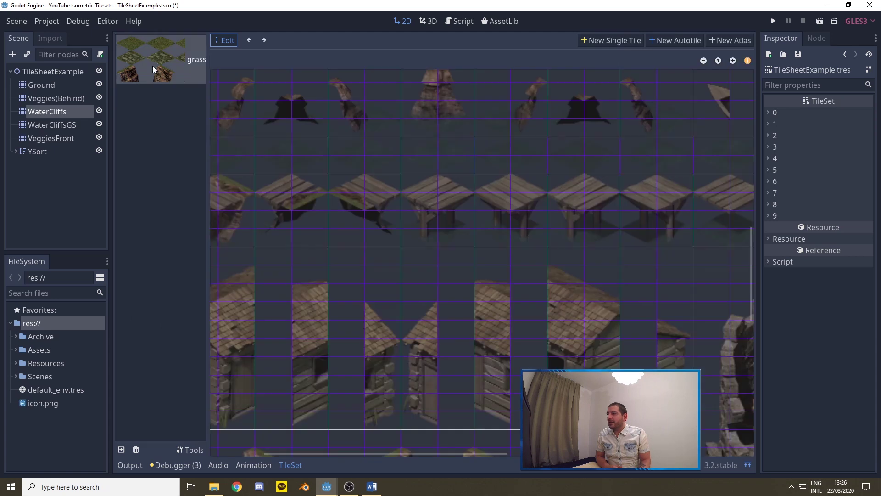
click(489, 184)
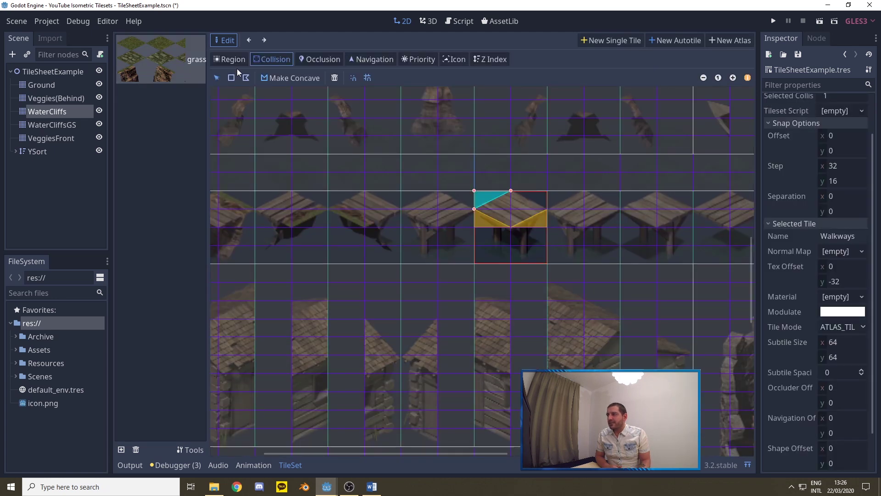
scroll(814, 436, down, 2)
click(835, 418)
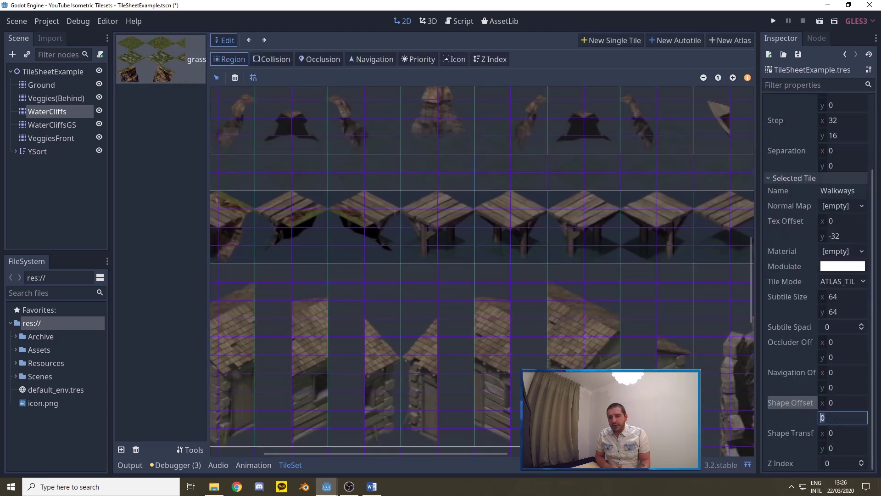
text(-32)
key(Return)
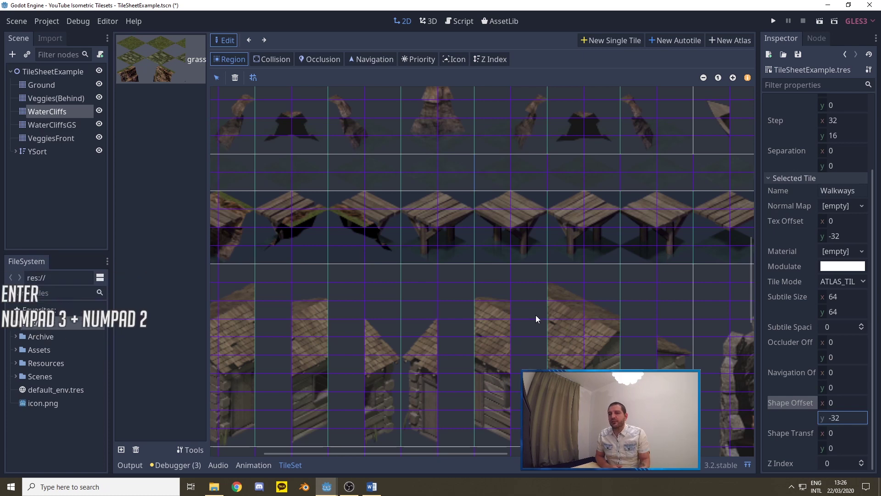
key(F5)
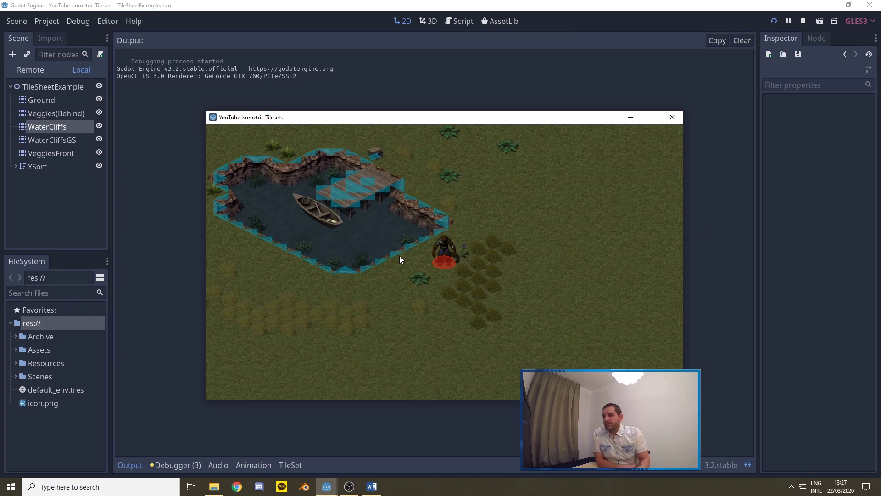
Walk the character up, left, down and right around the pond to check the dock collisions.
key(Up)
key(Up+Right)
key(Up)
key(Up+Left)
key(Down+Left)
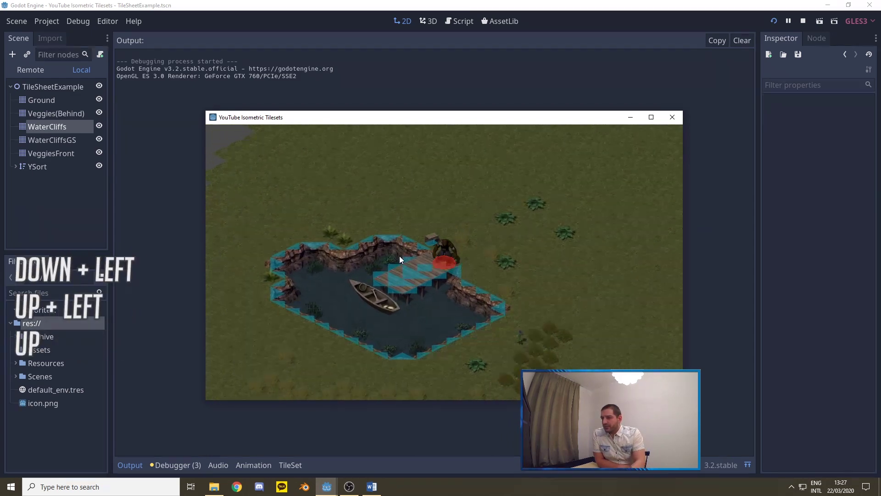
key(Down)
key(Down+Left)
key(Right)
key(Down)
key(Right)
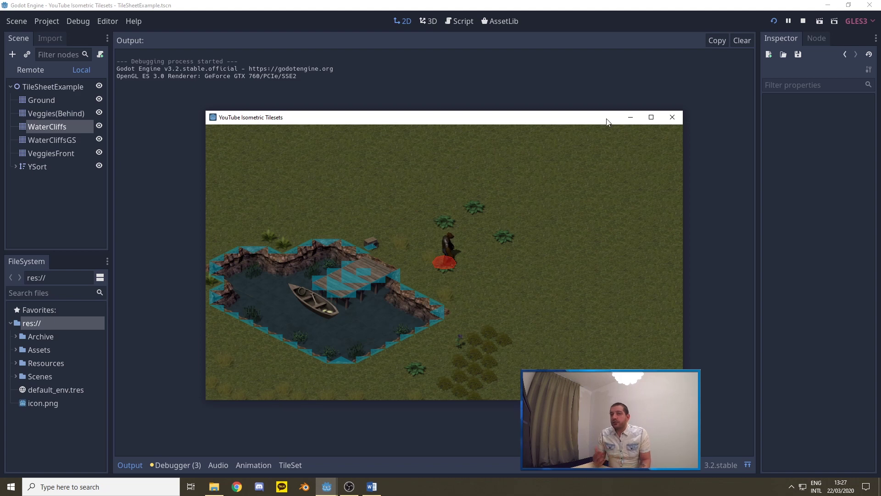
Stop the running game and select the WaterCliffs tilemap in the level scene.
click(672, 118)
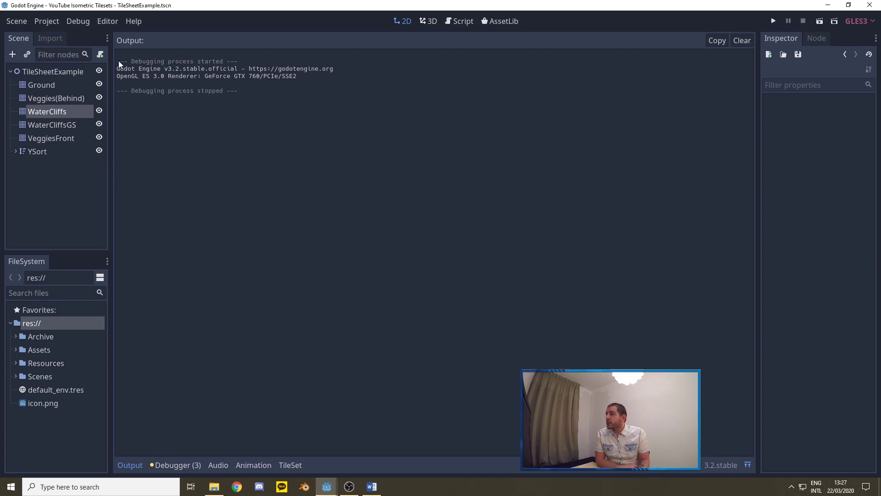
click(44, 72)
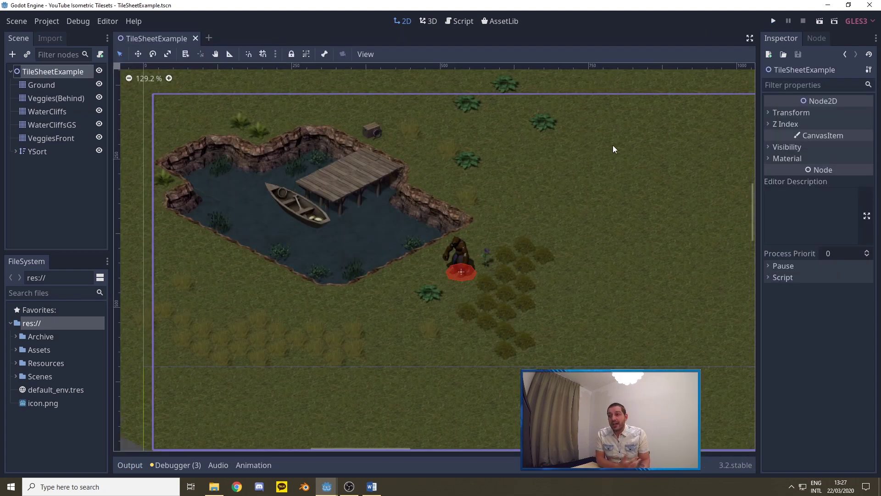
click(55, 111)
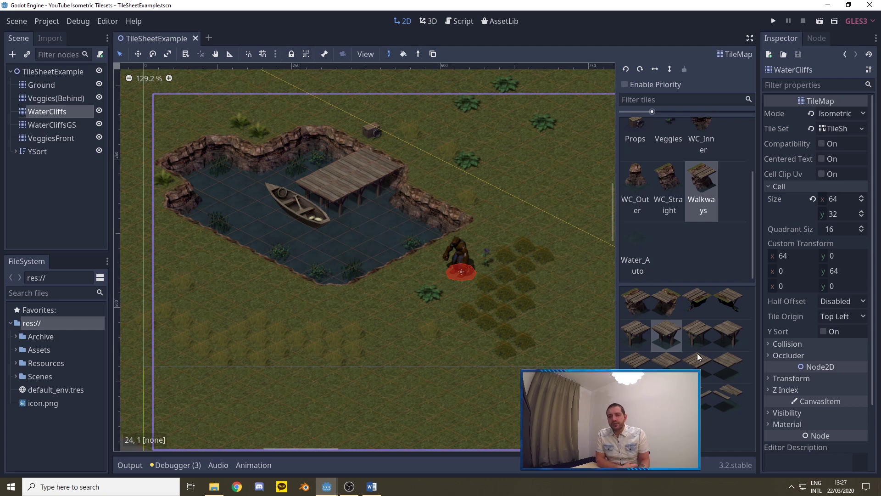
Replace one dock walkway tile with a different Walkways tile piece.
click(729, 330)
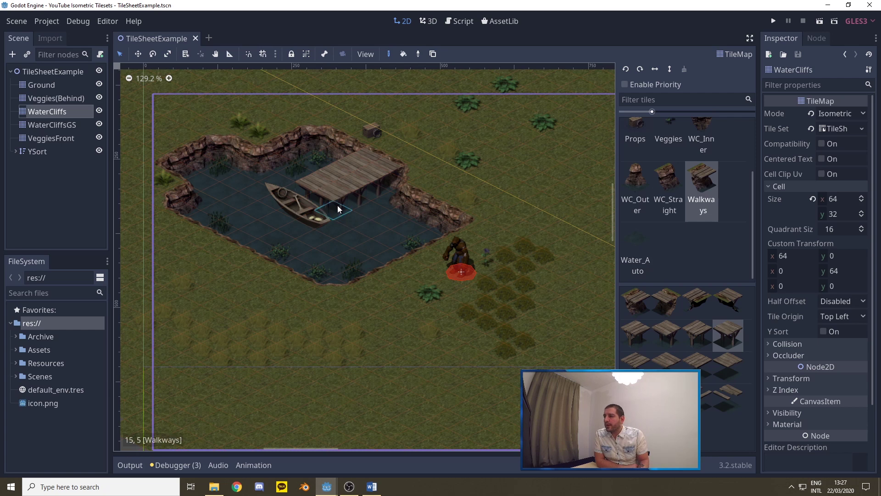
right_click(333, 179)
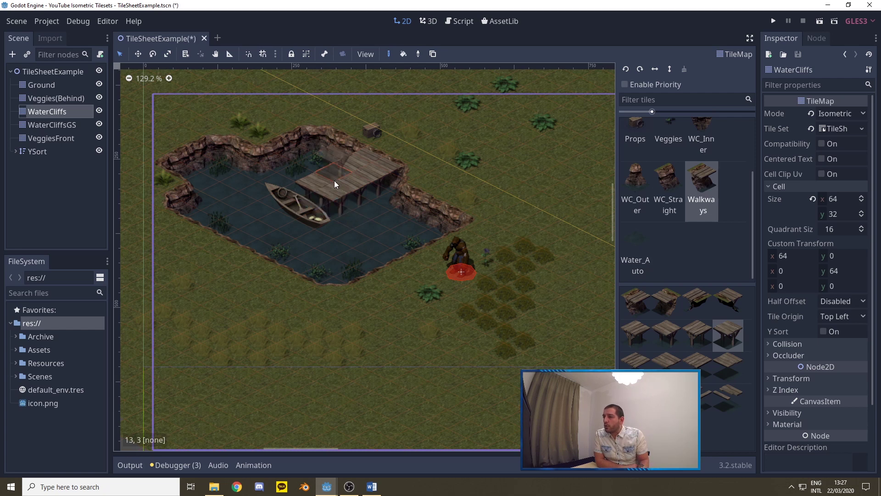
click(334, 180)
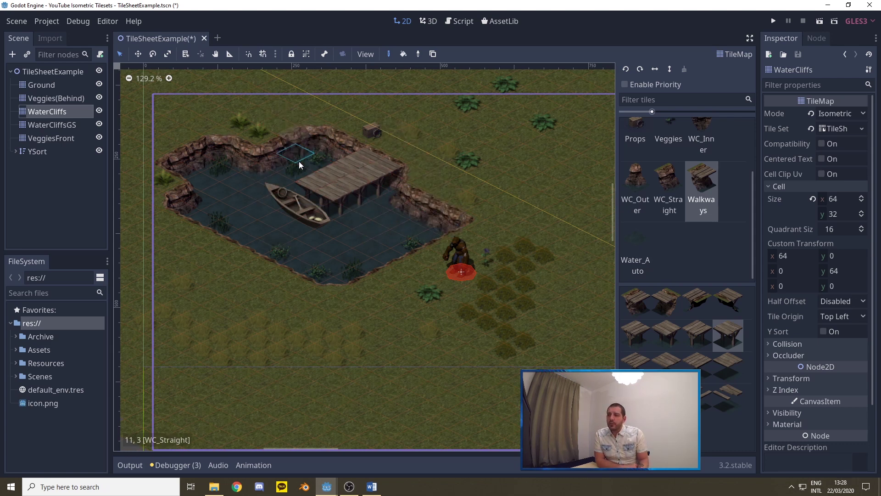
Add a Node2D child to the TileSheetExample root, placed below YSort.
scroll(299, 167, up, 5)
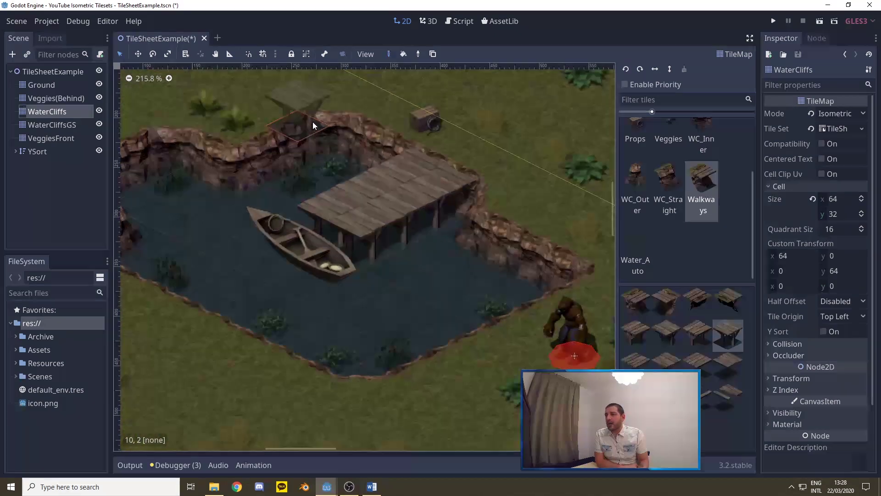
click(38, 73)
right_click(38, 72)
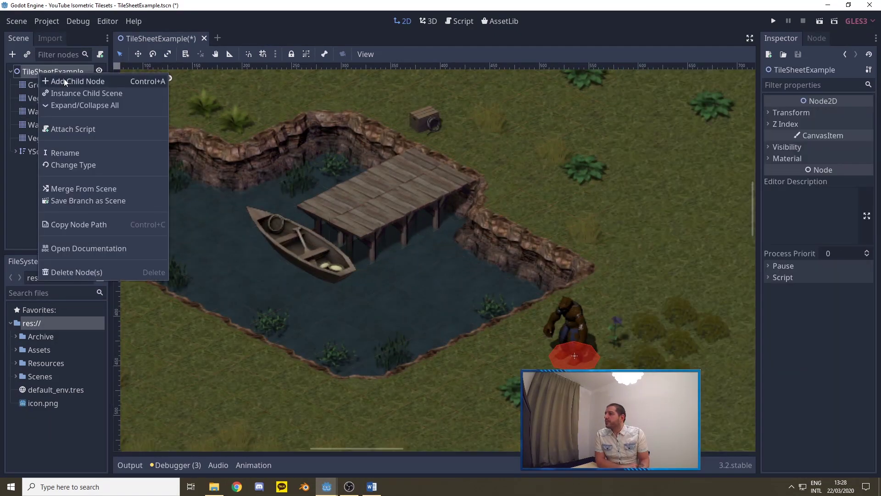
click(64, 79)
text(nd)
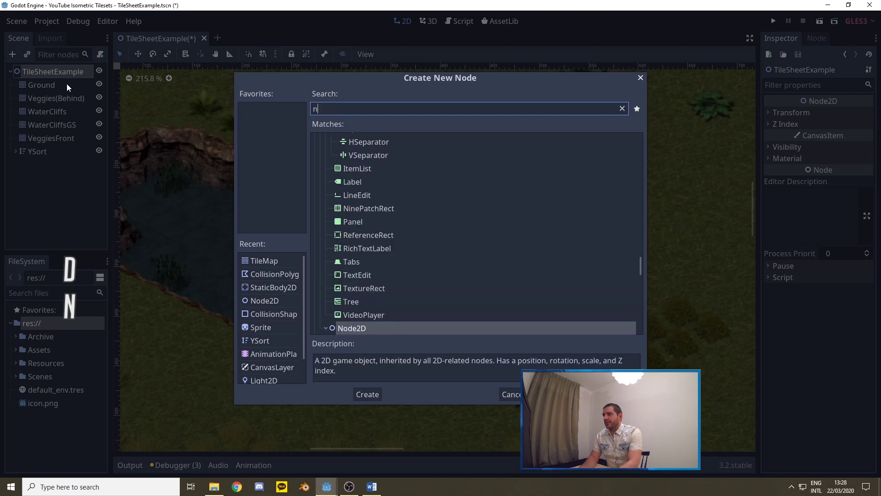
key(BackSpace)
text(ode2)
key(Return)
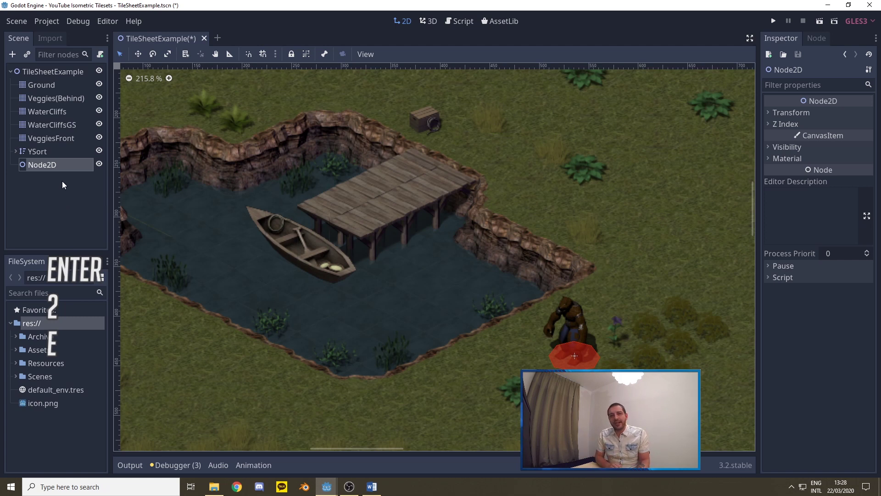
Rename the new Node2D to 'Blocked Areas'.
right_click(44, 164)
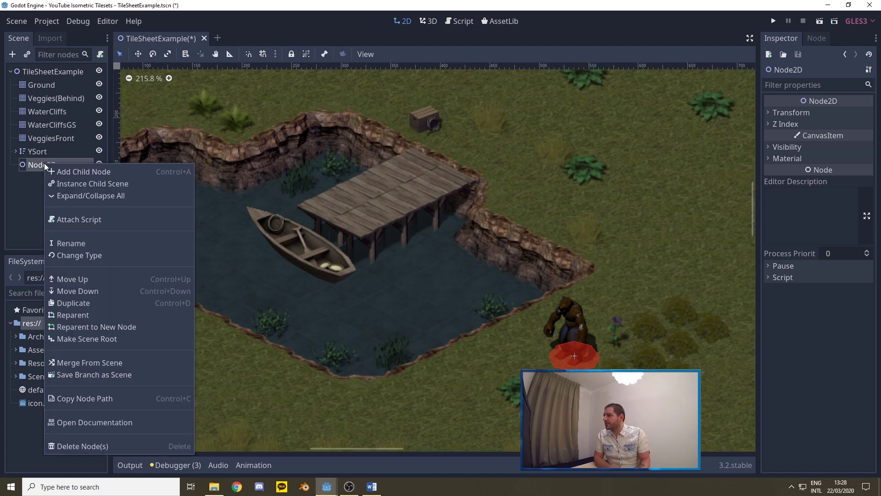
click(70, 242)
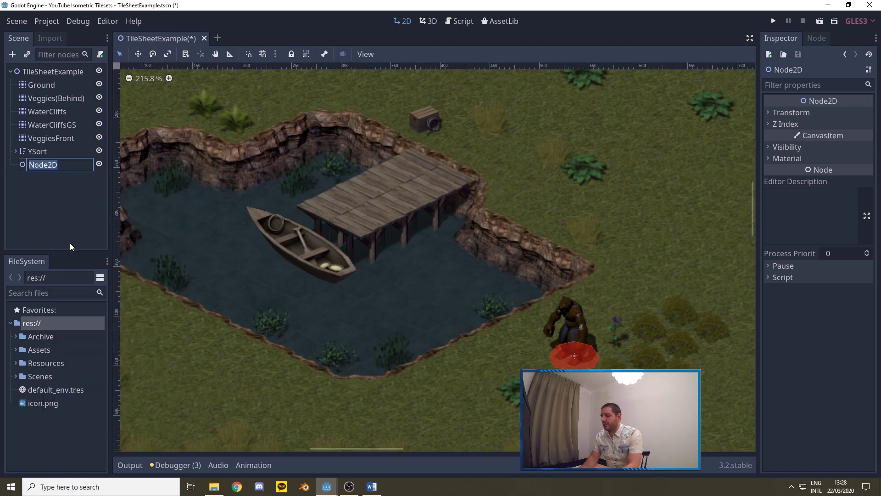
text(Blocked Areas)
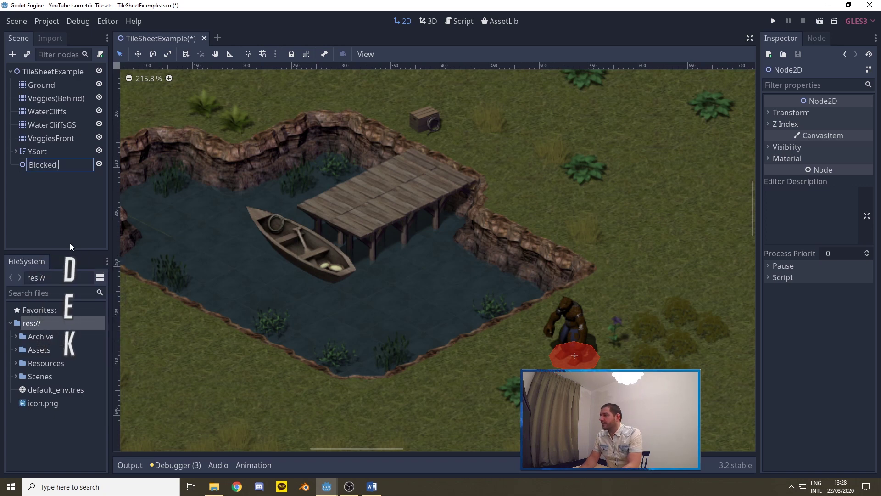
key(Return)
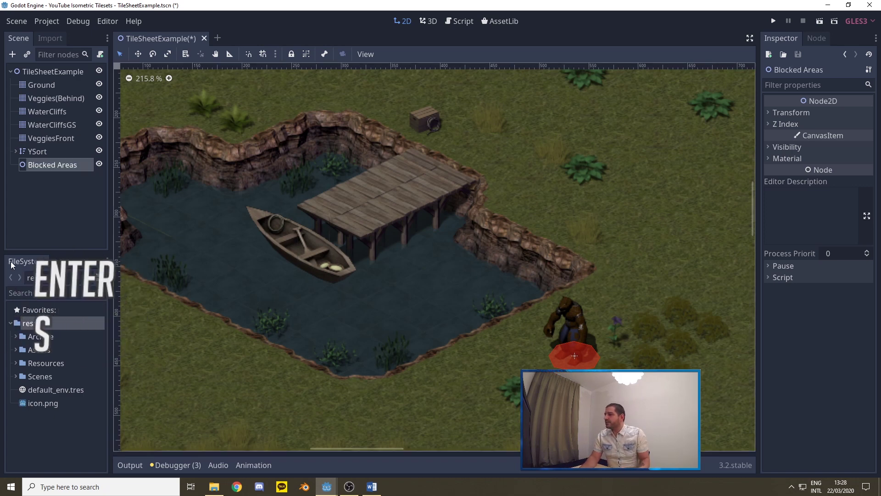
Add a StaticBody2D child under Blocked Areas.
right_click(37, 164)
click(65, 172)
text(sta)
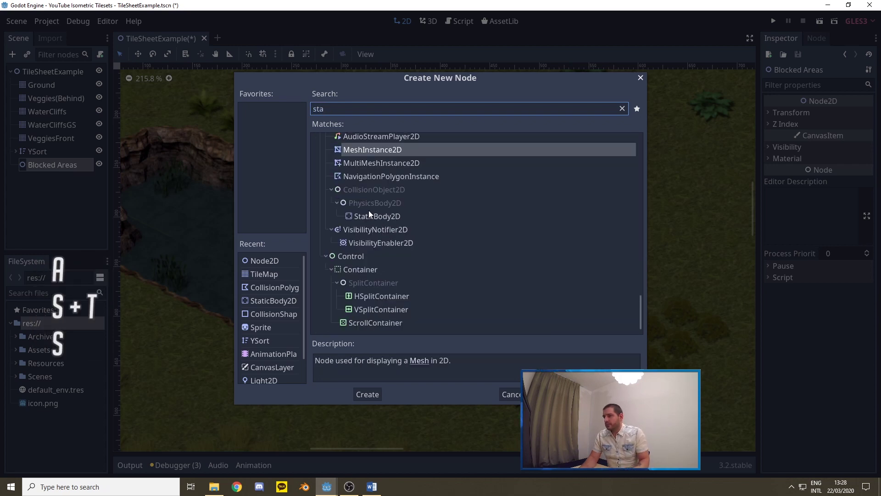
text(tic)
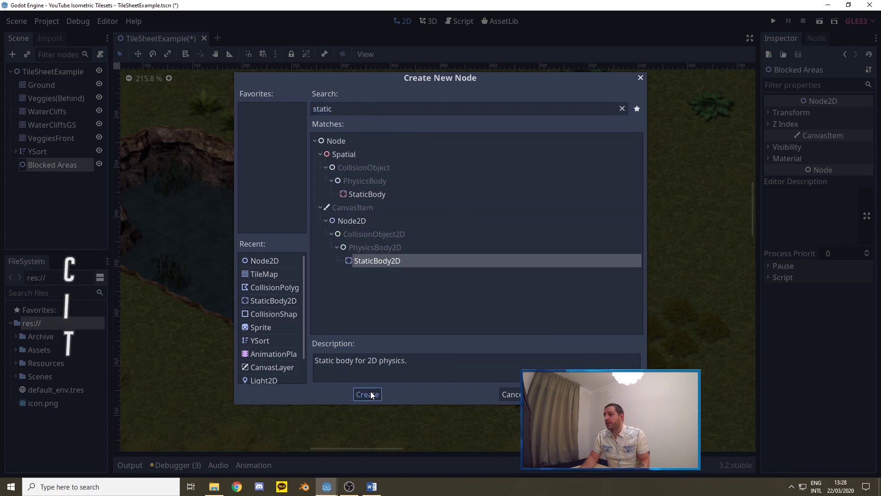
click(367, 394)
Add a CollisionPolygon2D child under the StaticBody2D.
right_click(52, 178)
click(81, 186)
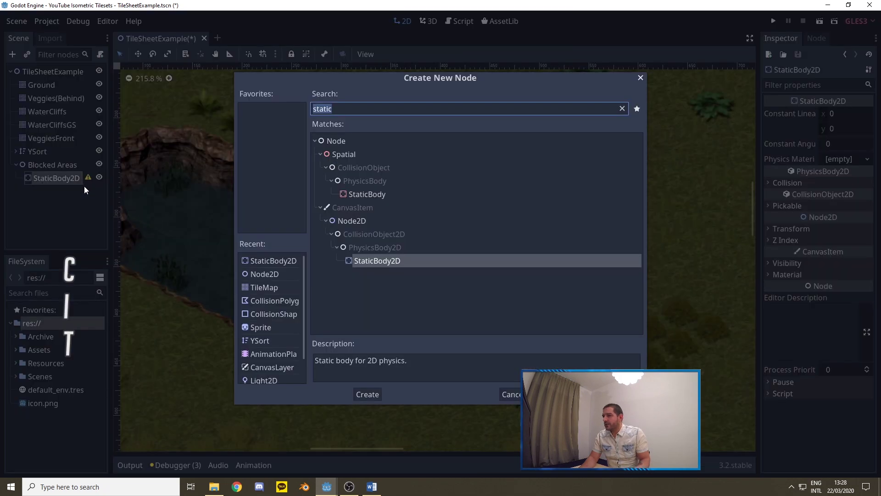
text(col)
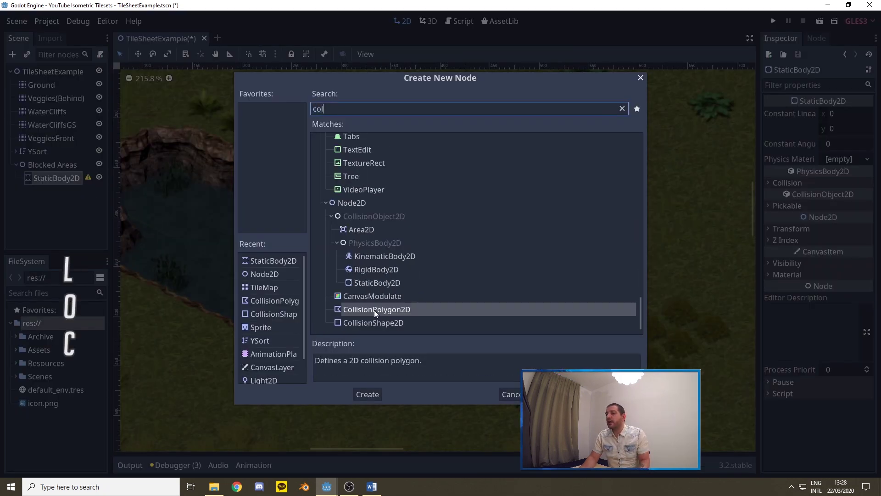
click(373, 310)
click(377, 393)
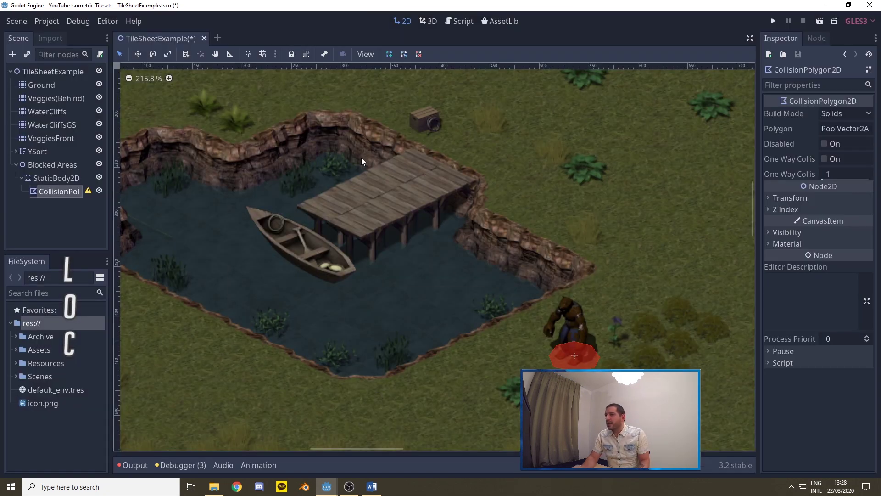
Draw a thin closed collision polygon along the dock's top, left, bottom and right corners.
scroll(300, 119, up, 3)
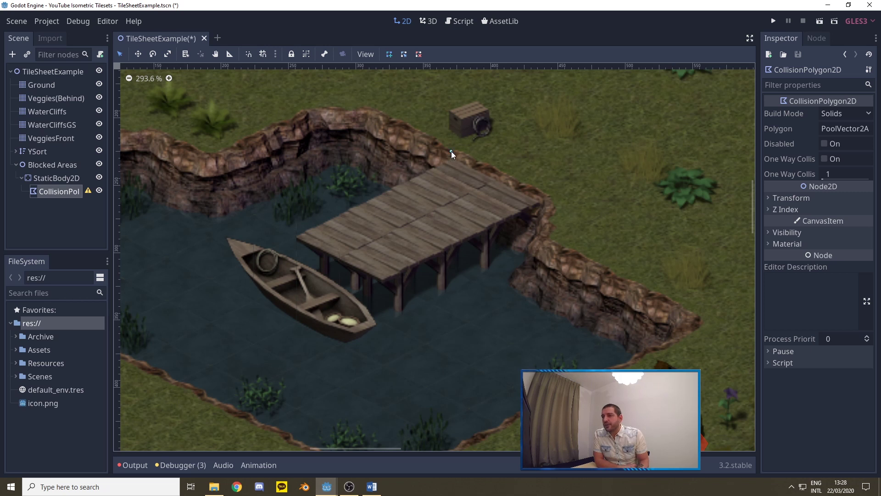
click(451, 151)
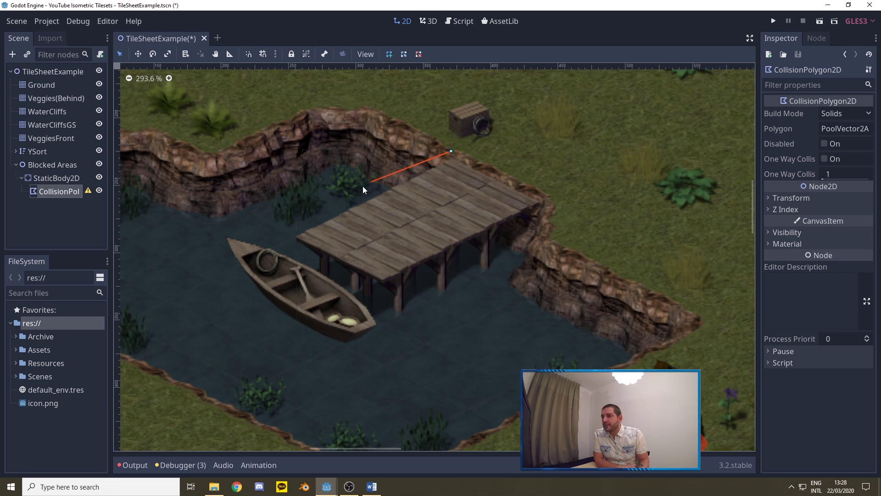
click(282, 234)
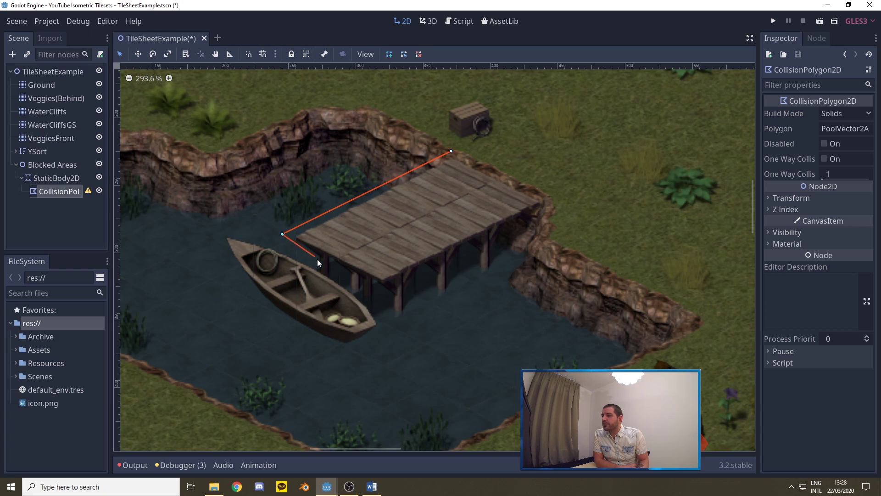
click(384, 287)
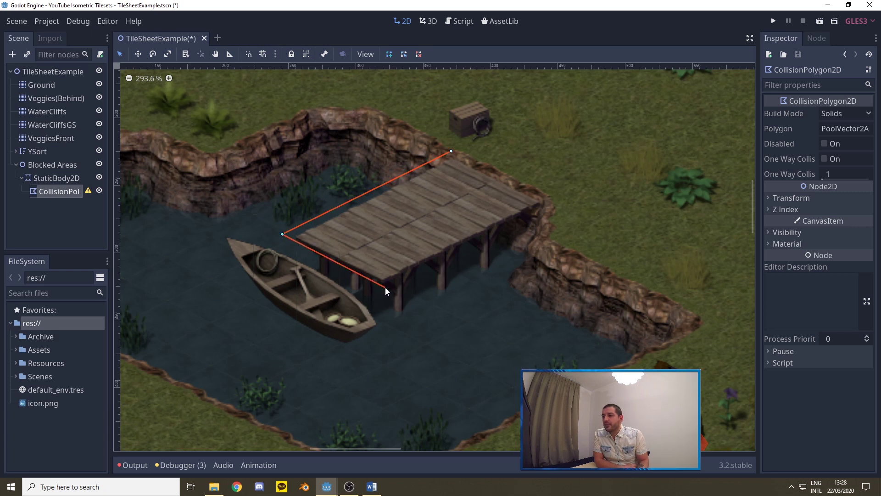
click(547, 203)
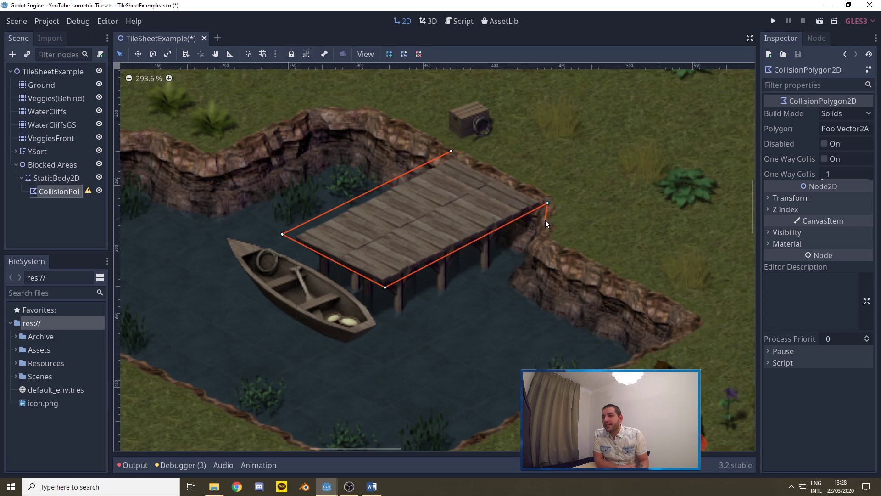
click(545, 214)
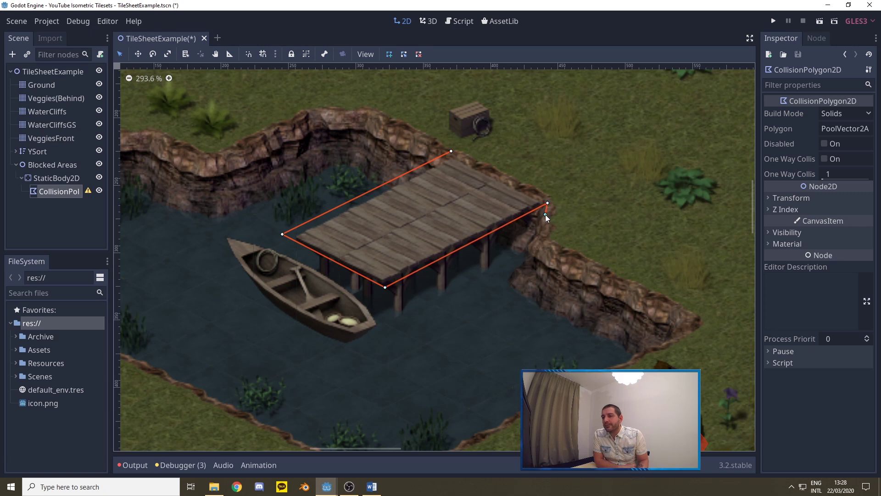
click(384, 298)
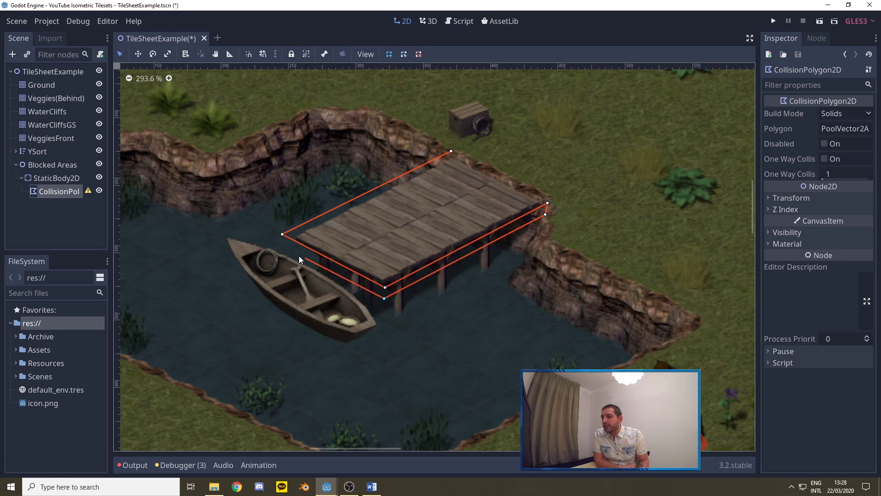
click(269, 234)
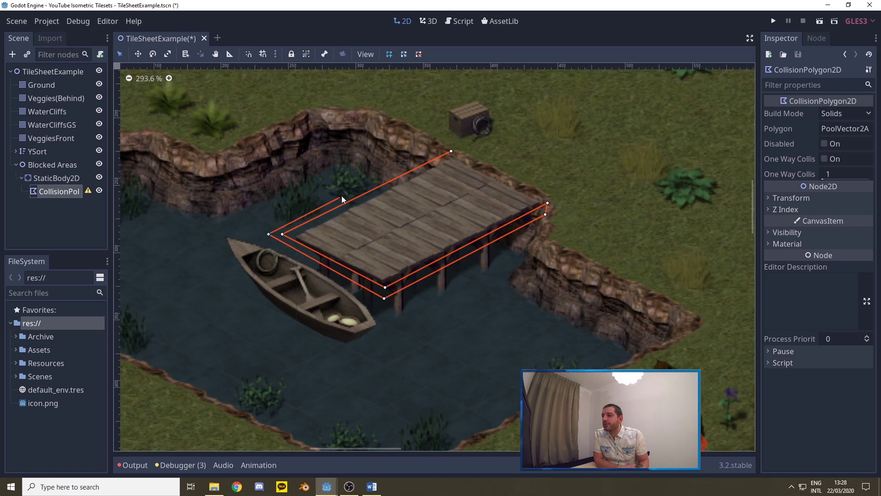
click(450, 150)
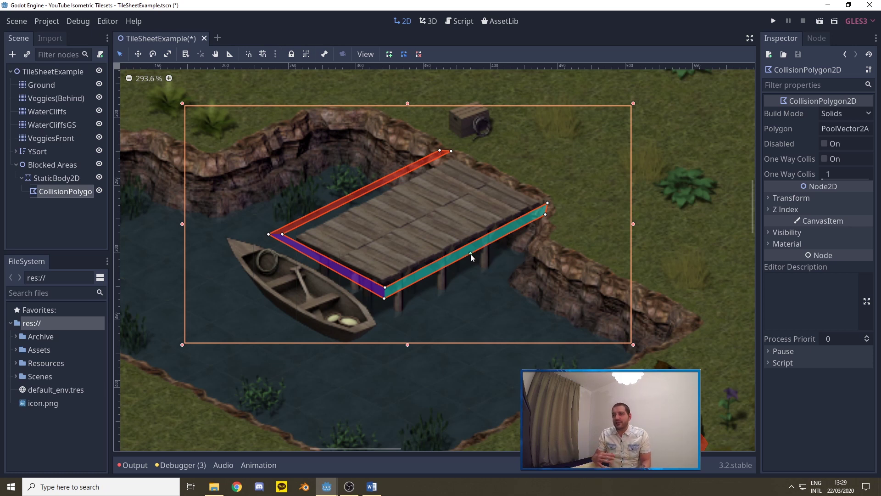
Run the game and walk the character around the pond.
click(774, 21)
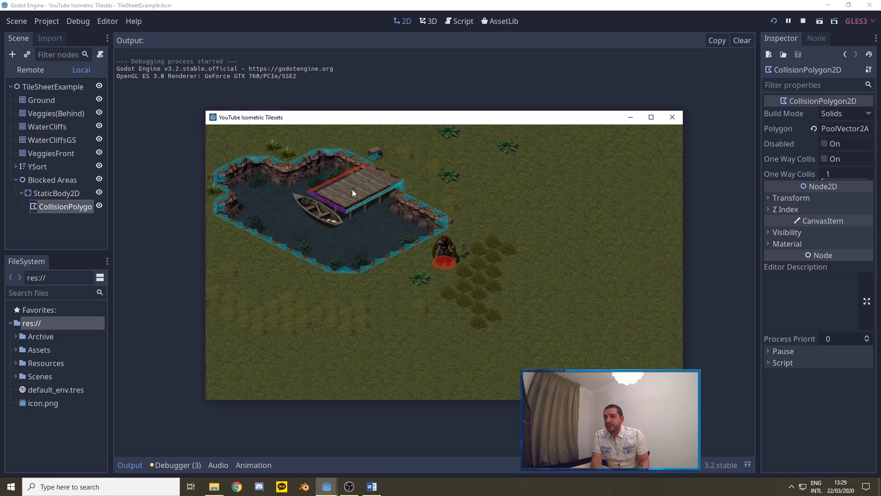
key(Up+Right)
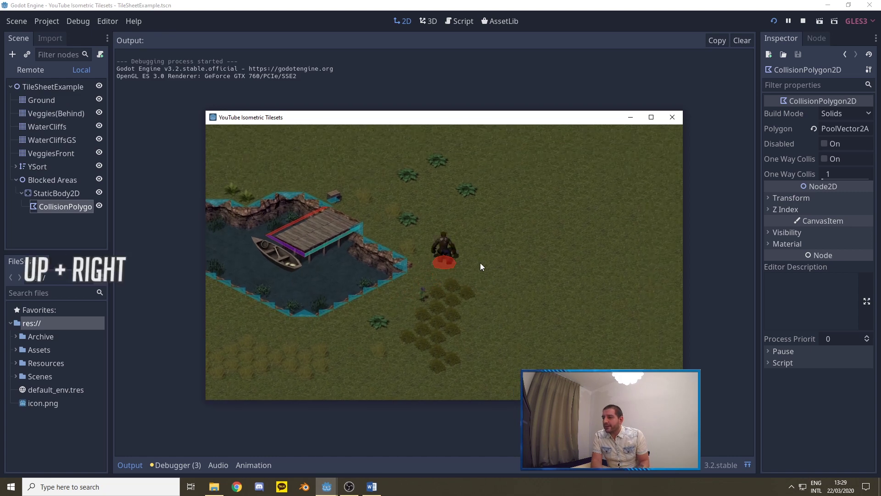
key(Up+Left)
key(Left)
key(Down)
key(Left)
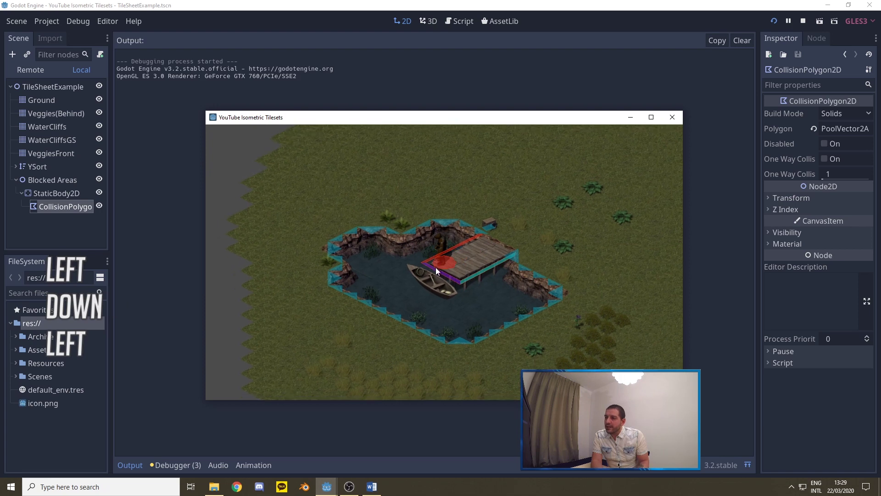
Walk the character onto the dock, test its edges, then walk away.
key(Down)
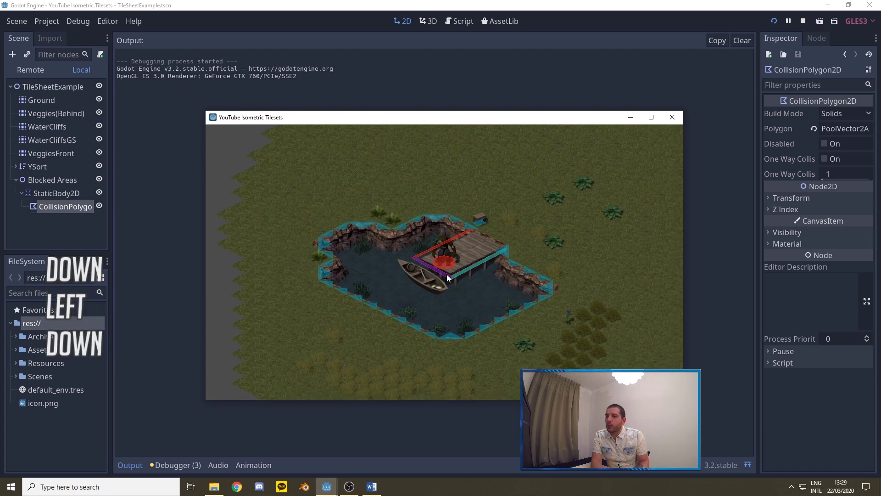
key(Right)
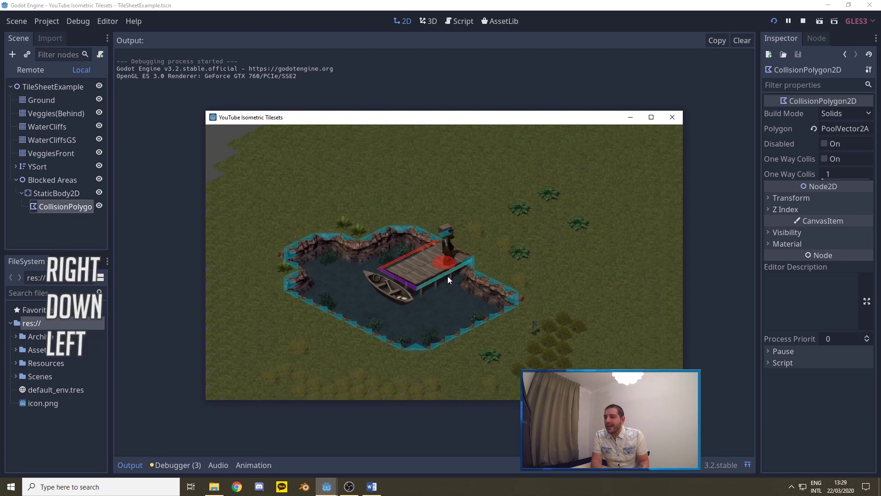
key(Left)
key(Up)
key(Down)
key(Down+Left)
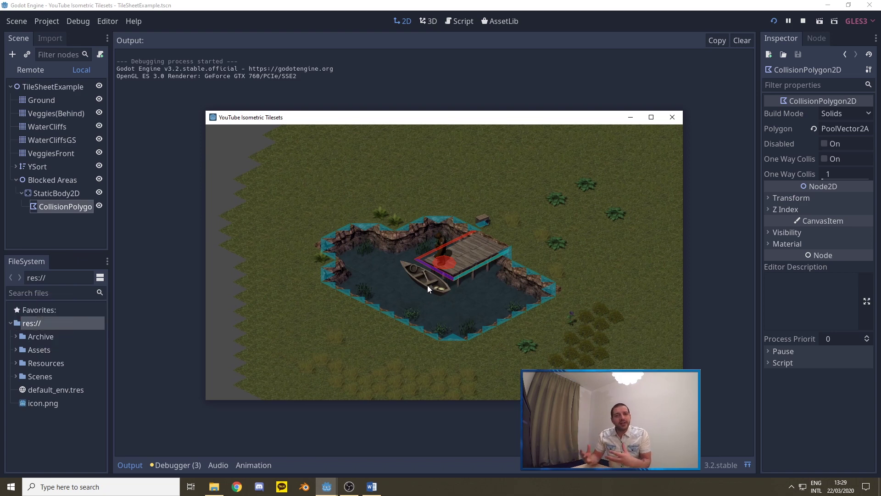
key(Right+Up)
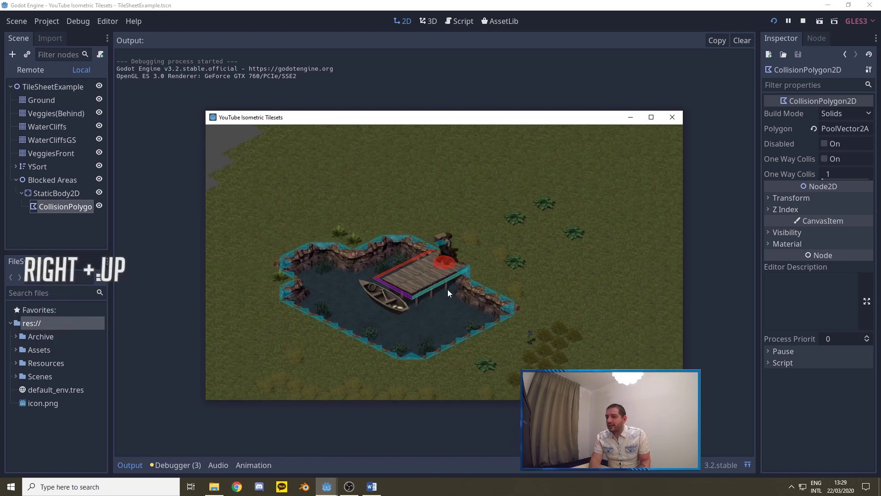
key(Down)
key(Down+Left)
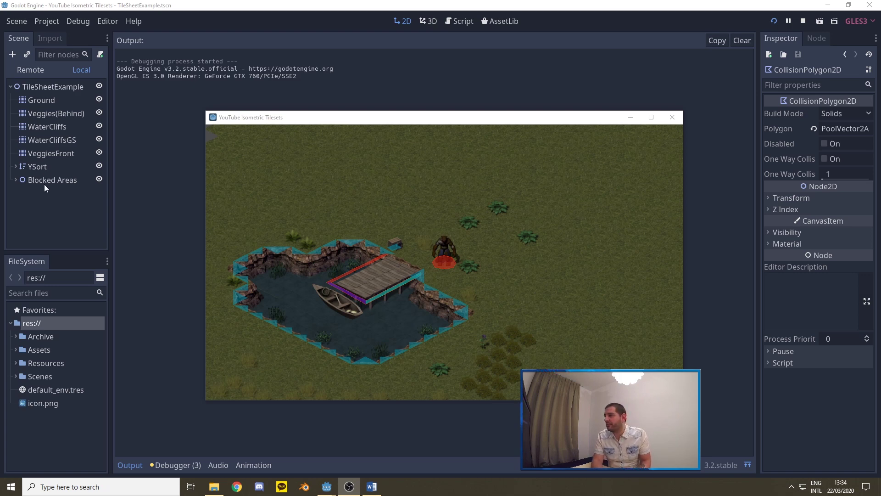
Walk the character down-right away from the pond to the river.
click(492, 280)
key(Down+Right)
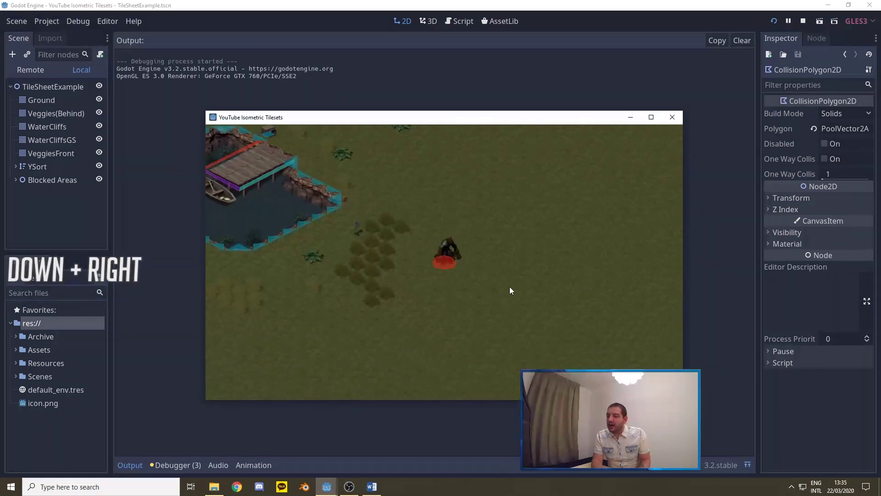
key(Down+Right)
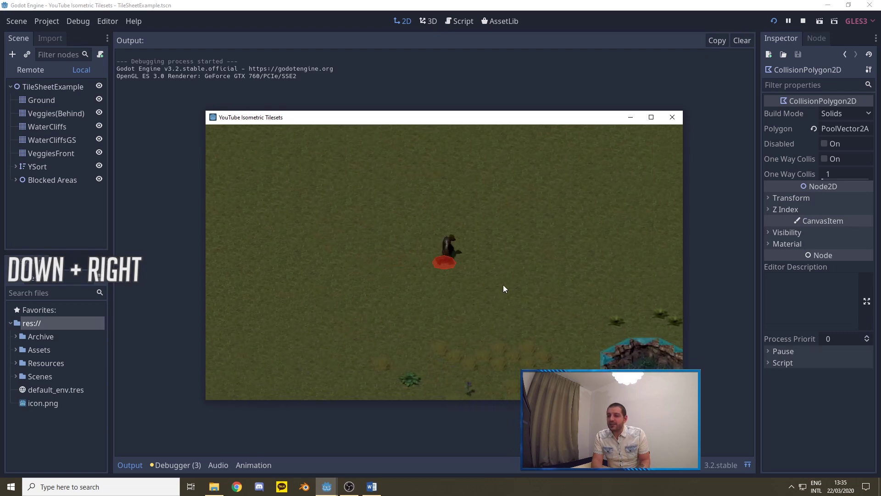
key(Down+Right)
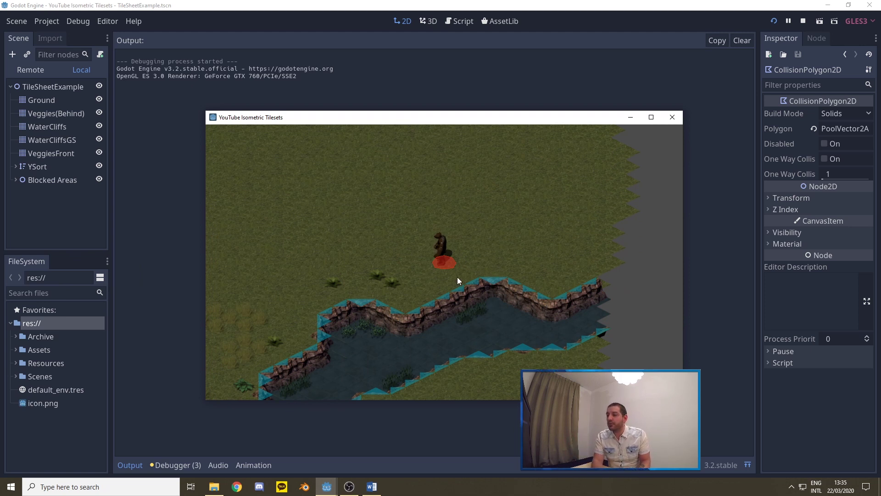
key(Down+Left)
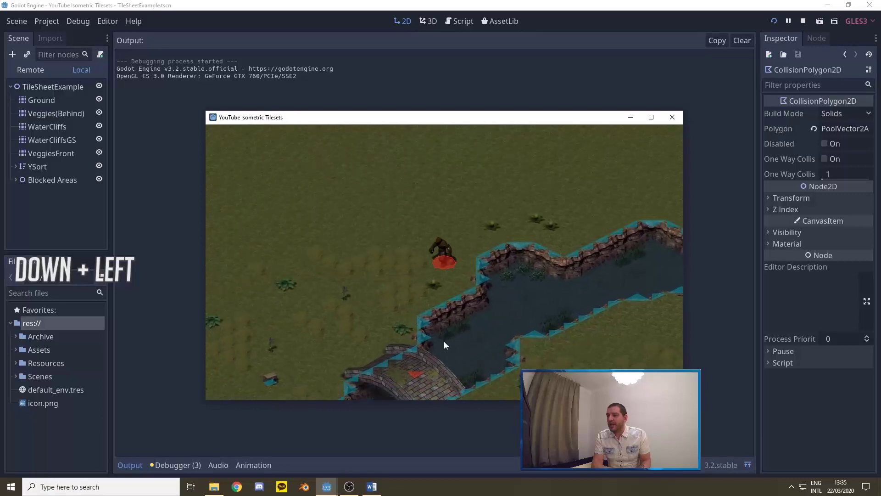
key(Left)
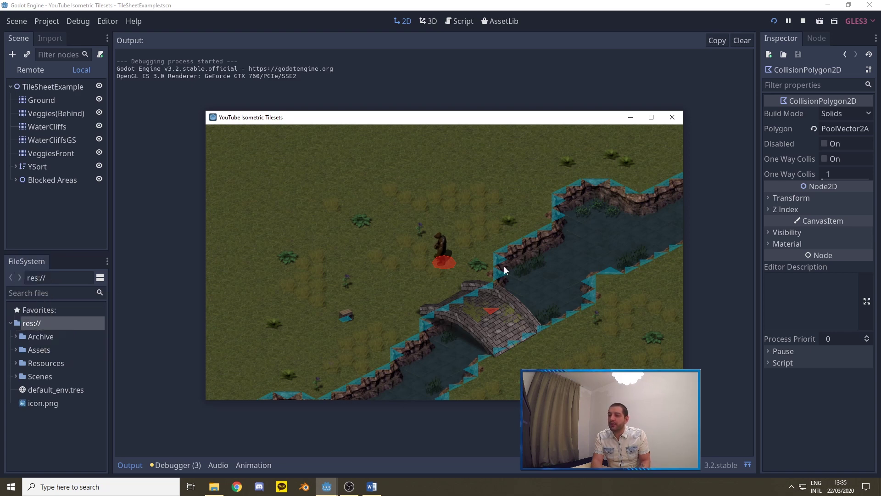
Walk the character onto the stone bridge and around its end.
key(Down+Right)
key(Down)
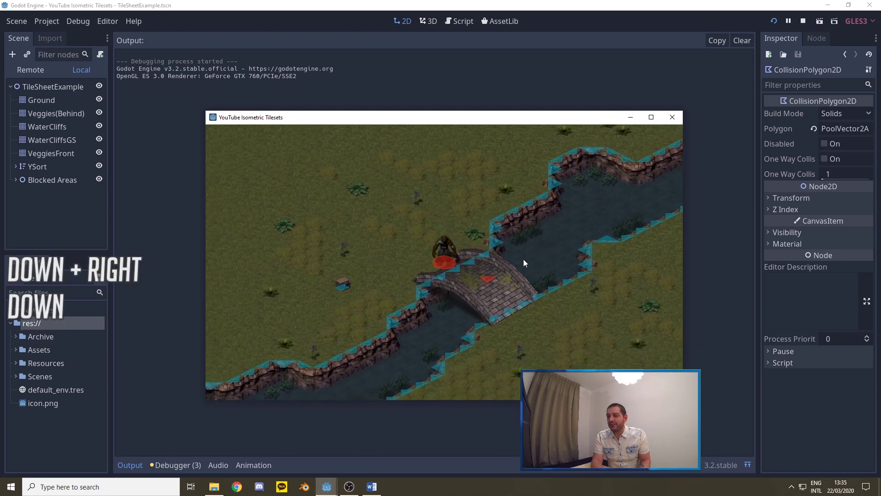
key(Left+Right)
key(Left)
key(Left+Up)
key(Right+Up)
key(Down)
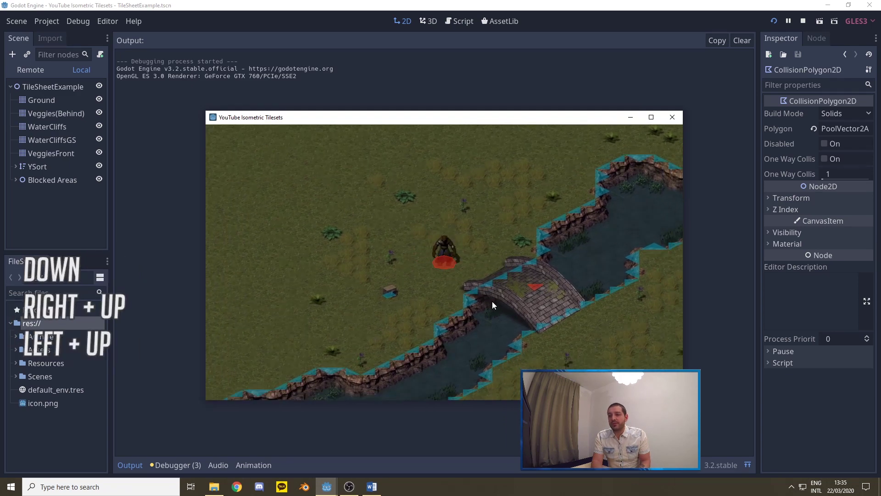